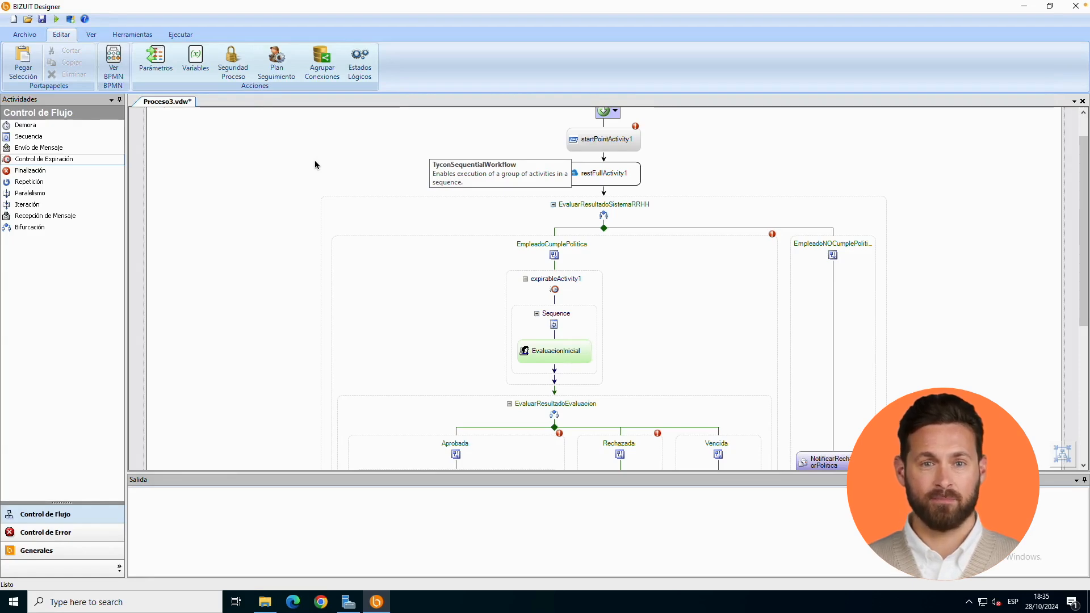
# Add a process parameter named NroEmpleado, keeping it scalar with direction In and data type string
pyautogui.click(156, 62)
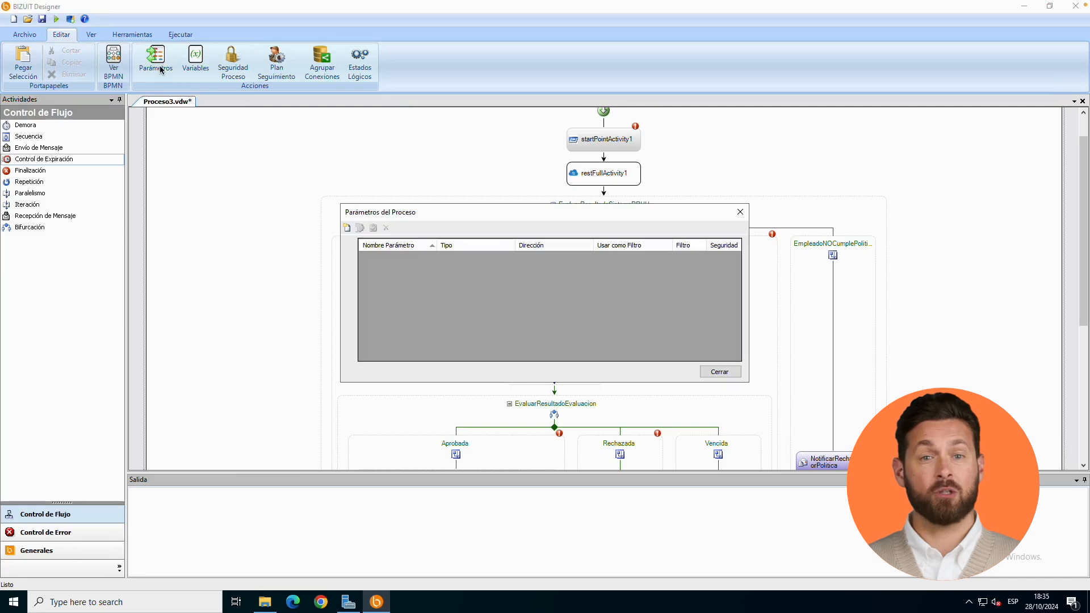
pyautogui.click(347, 228)
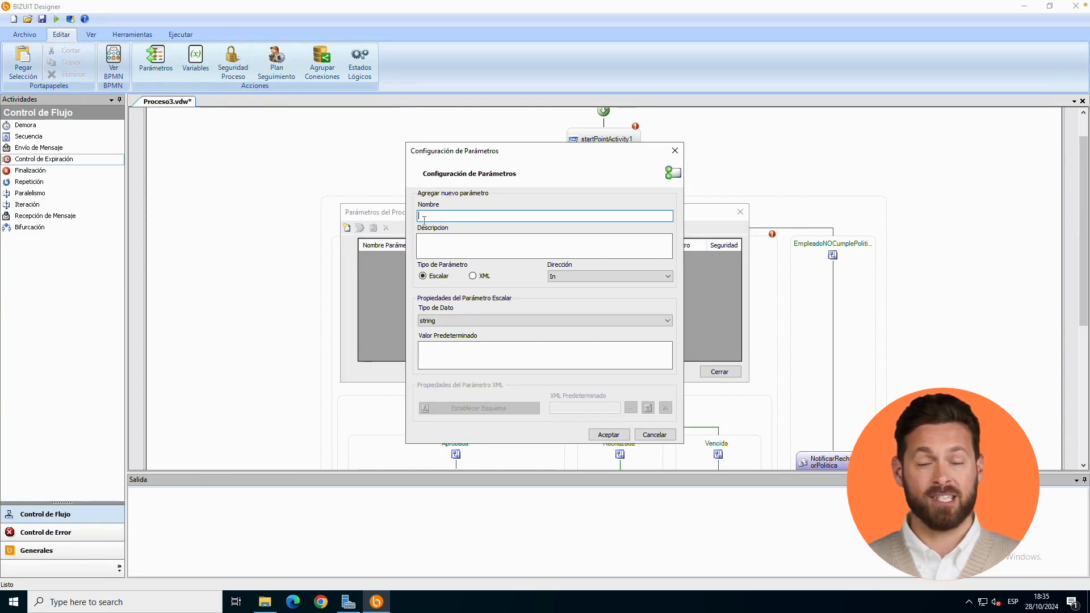
pyautogui.write('NroEn')
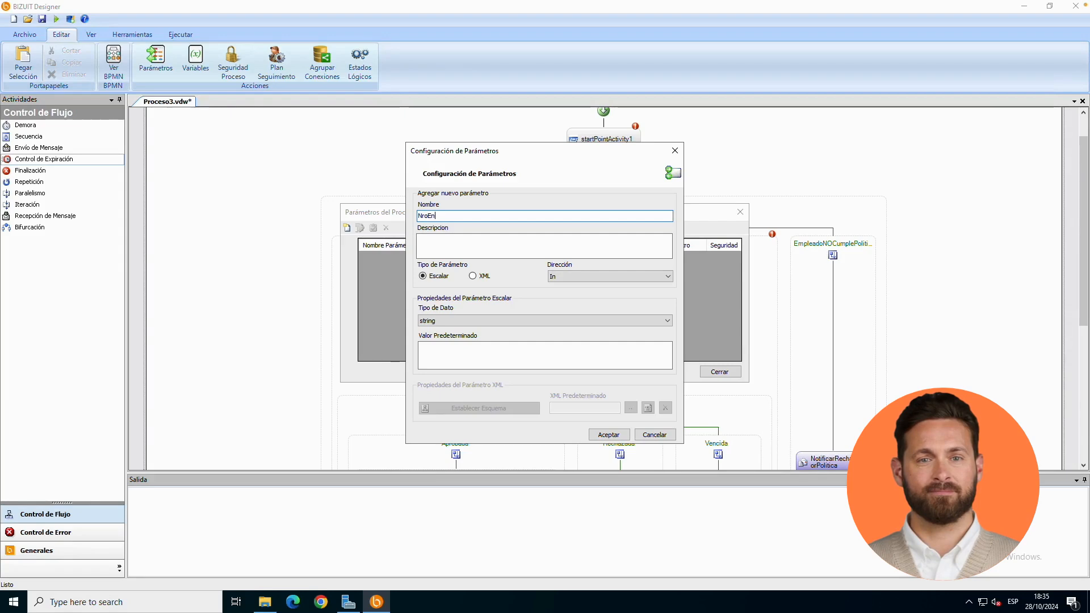
pyautogui.press('BackSpace')
pyautogui.write('mpleado')
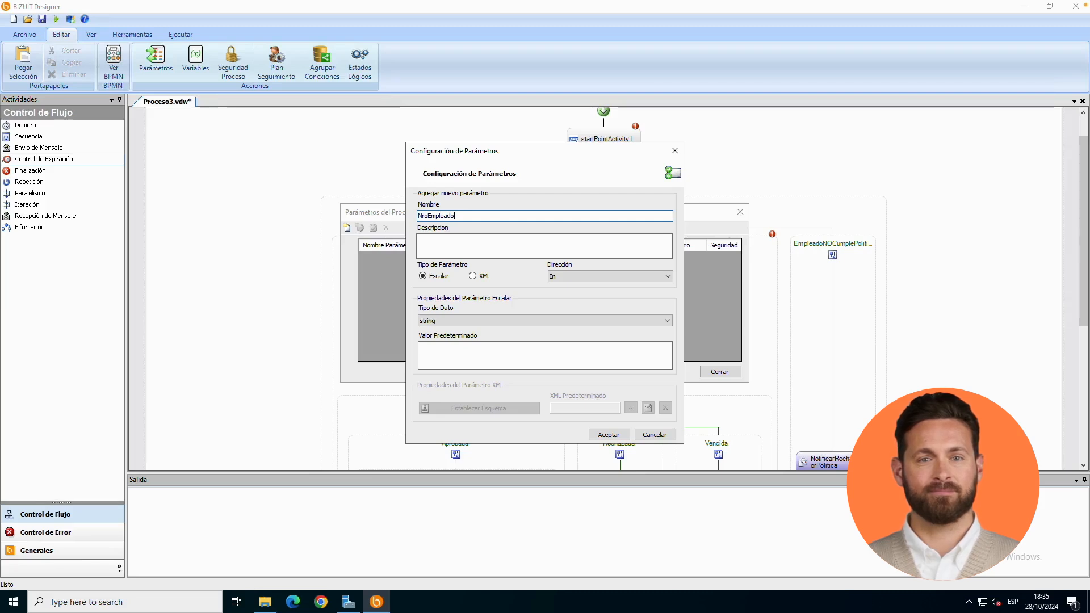
pyautogui.click(604, 435)
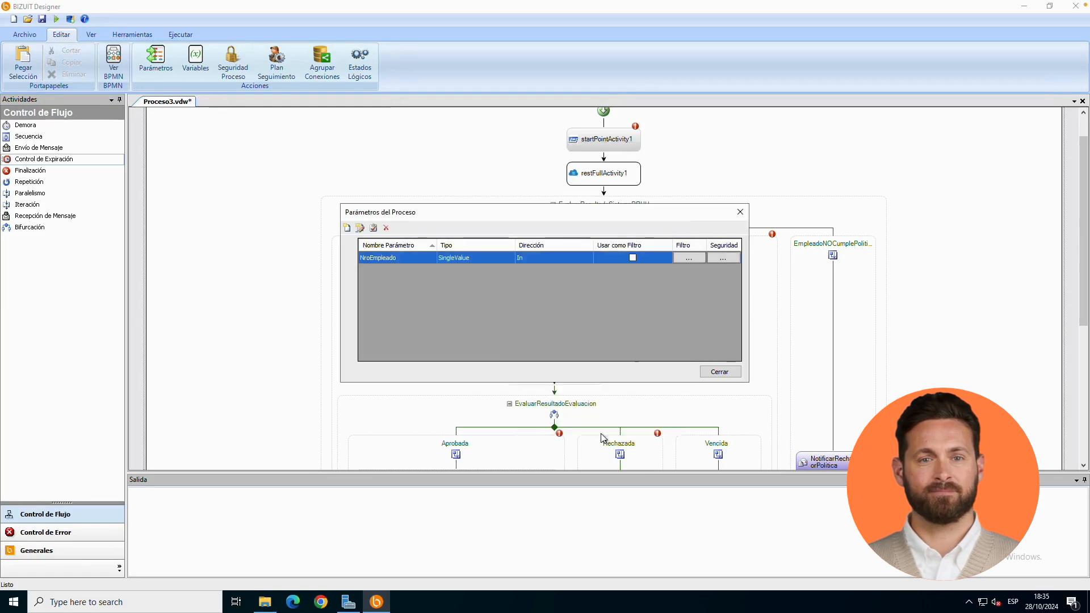
# Add a scalar input process parameter named FechaGasto with data type date
pyautogui.click(347, 227)
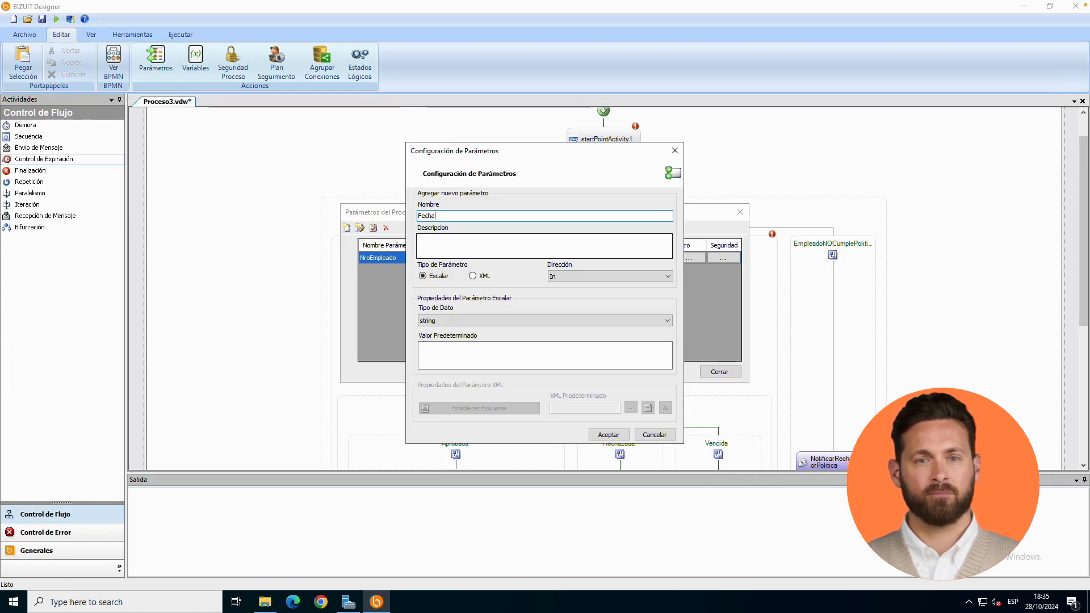
pyautogui.write('Fecha')
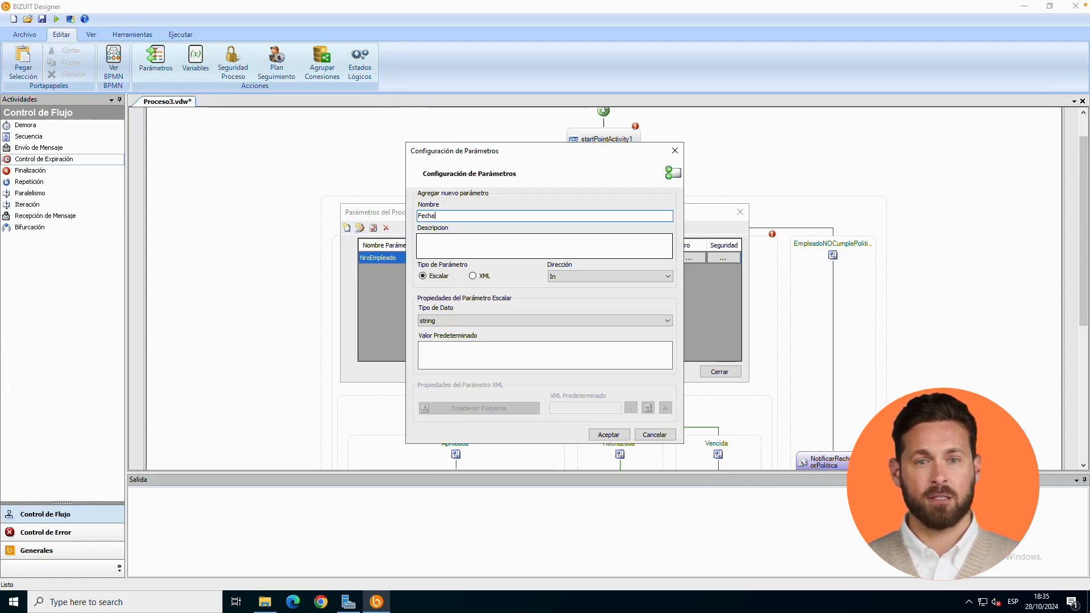
pyautogui.write('Gasto')
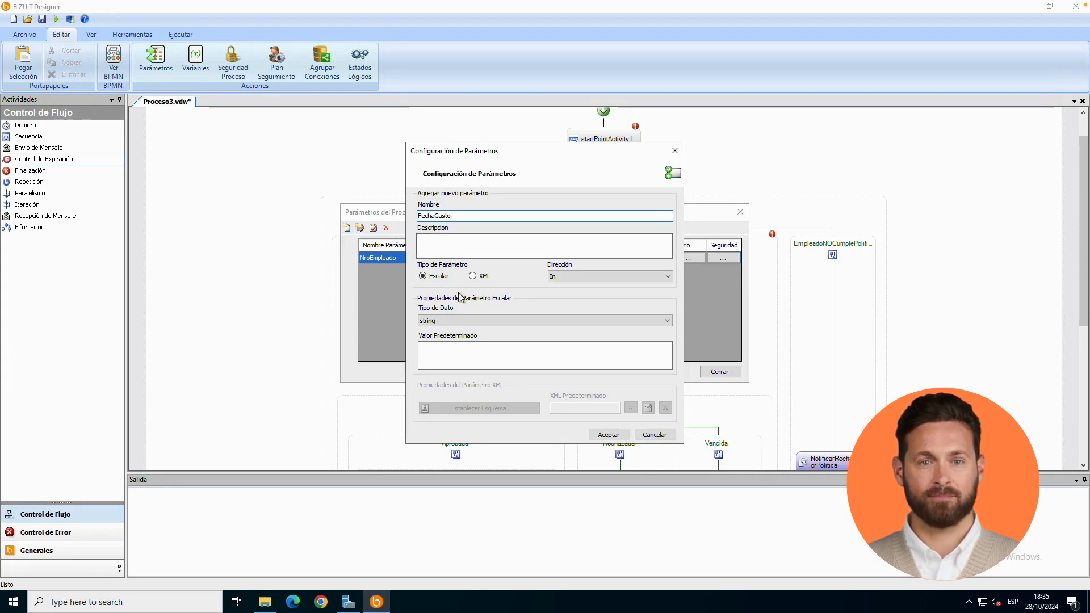
pyautogui.click(443, 319)
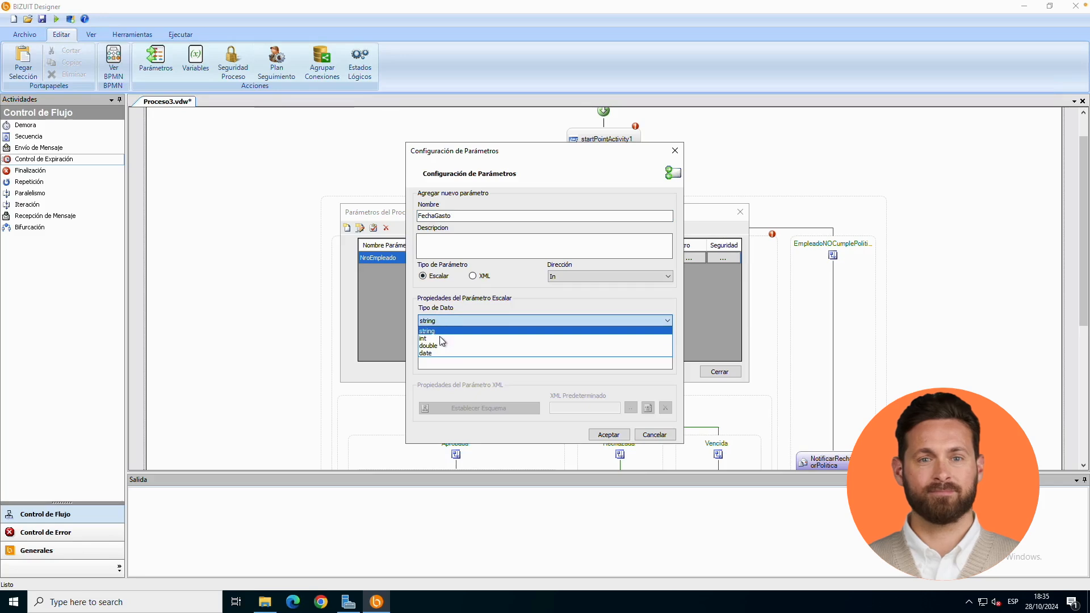
pyautogui.click(438, 354)
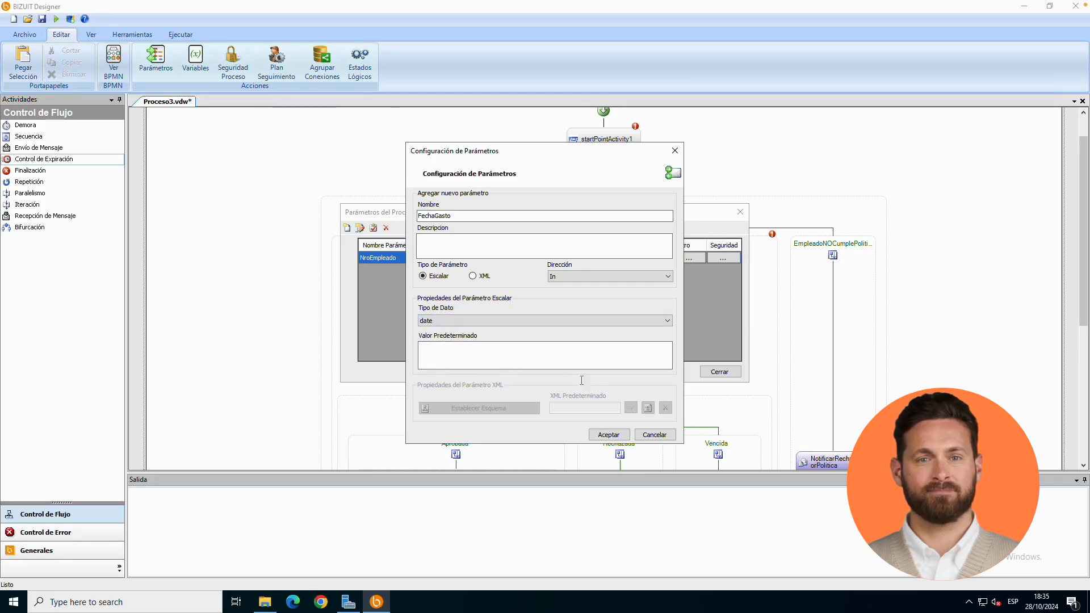
pyautogui.click(609, 434)
# Add a scalar input process parameter named MontoGasto with data type double
pyautogui.click(346, 228)
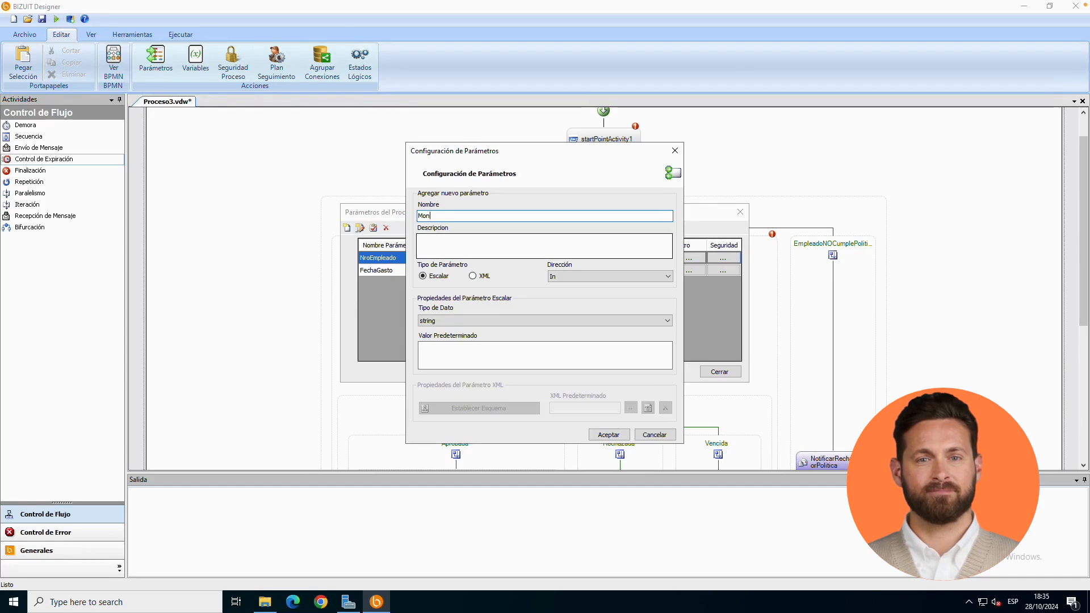
pyautogui.write('MontoGasto')
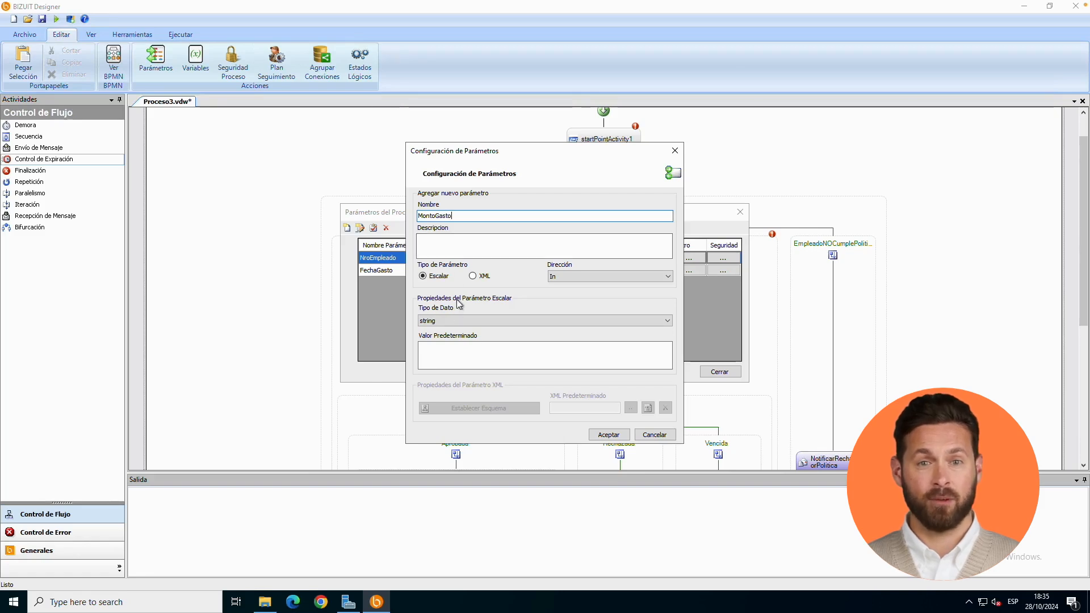
pyautogui.click(453, 320)
pyautogui.click(444, 343)
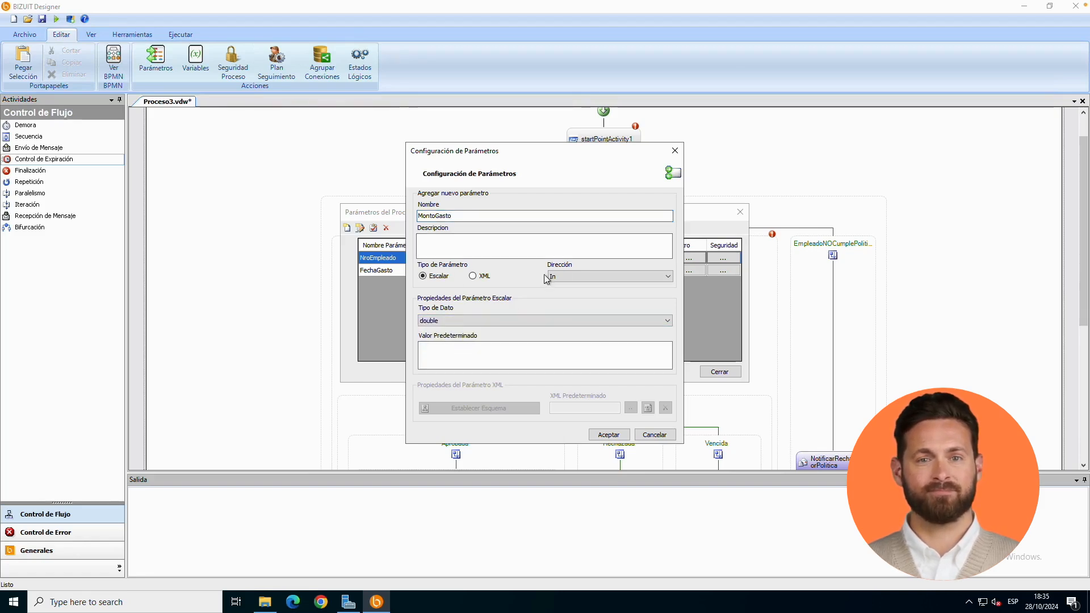
pyautogui.click(609, 435)
# Add a process parameter named MotivoGasto with direction In and data type string
pyautogui.click(347, 228)
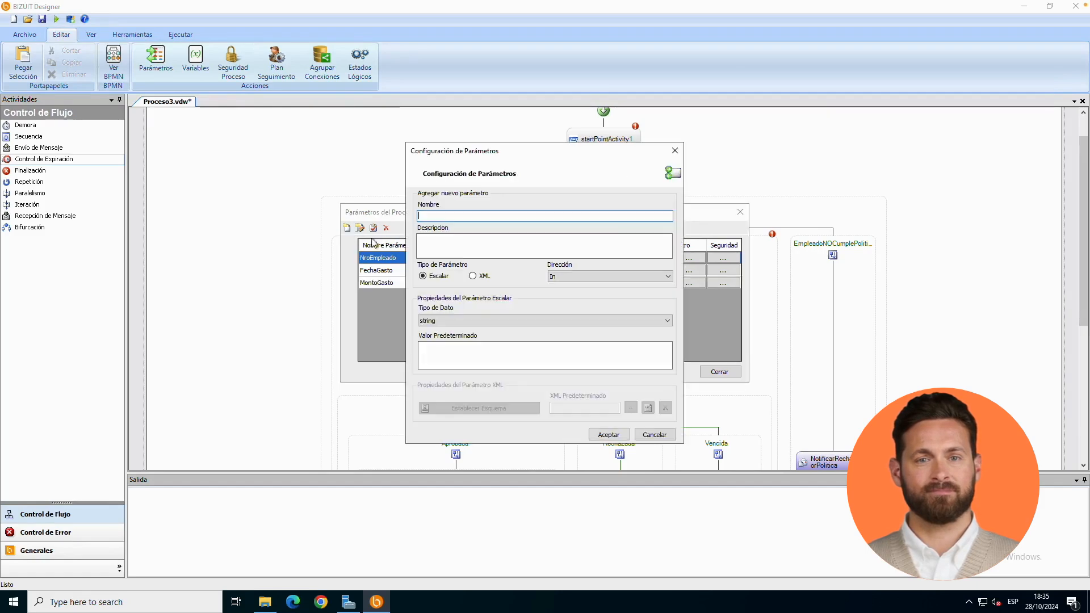
pyautogui.click(564, 277)
pyautogui.click(564, 278)
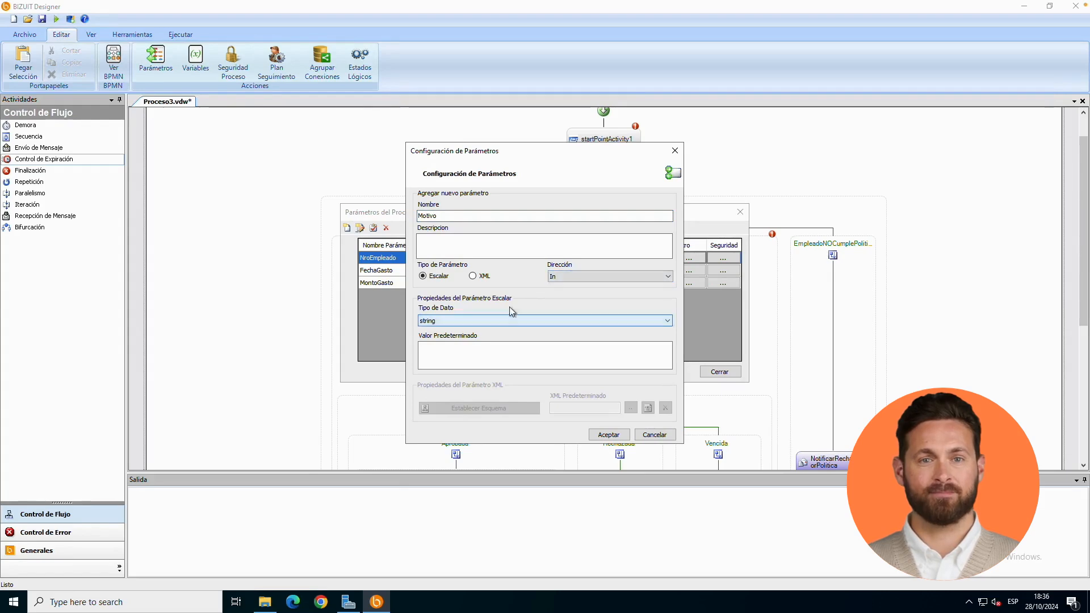
pyautogui.click(492, 219)
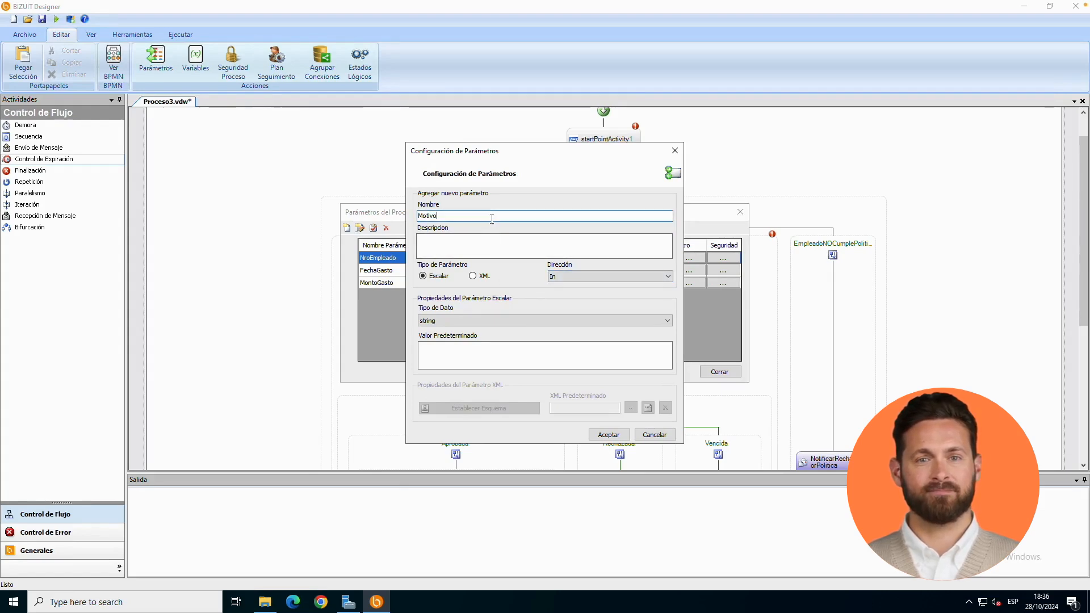
pyautogui.write('Gasto')
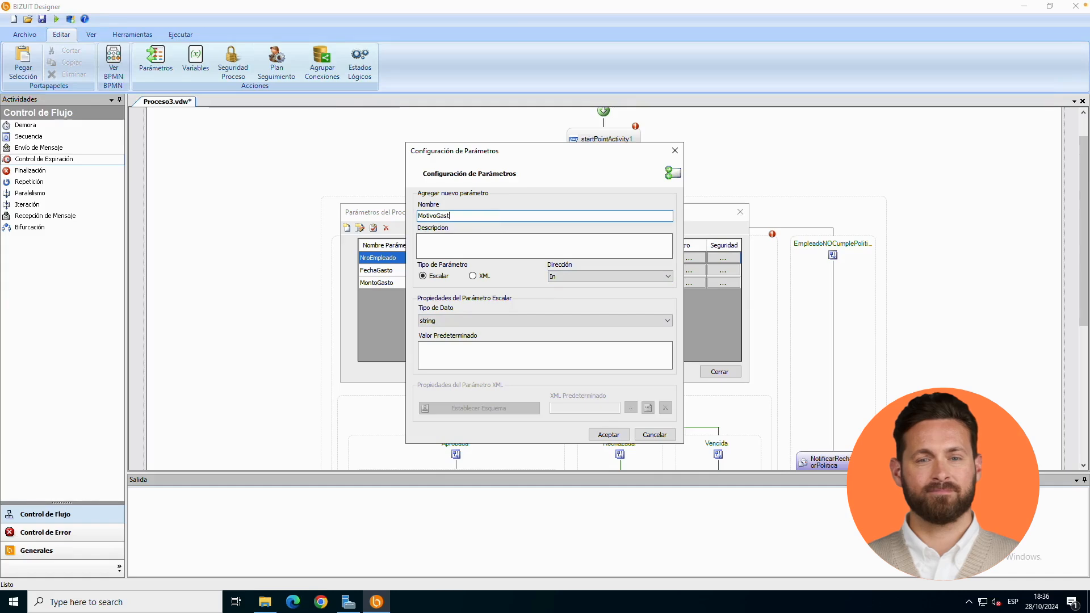
pyautogui.click(606, 436)
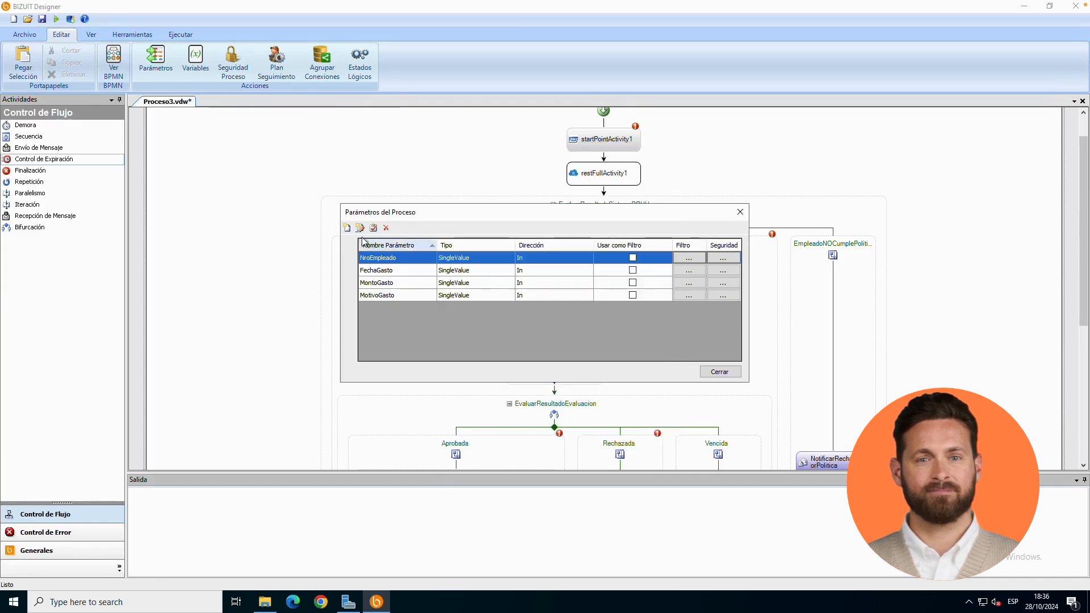
# Add a string process parameter named LugarGasto with its direction set to Optional
pyautogui.click(348, 227)
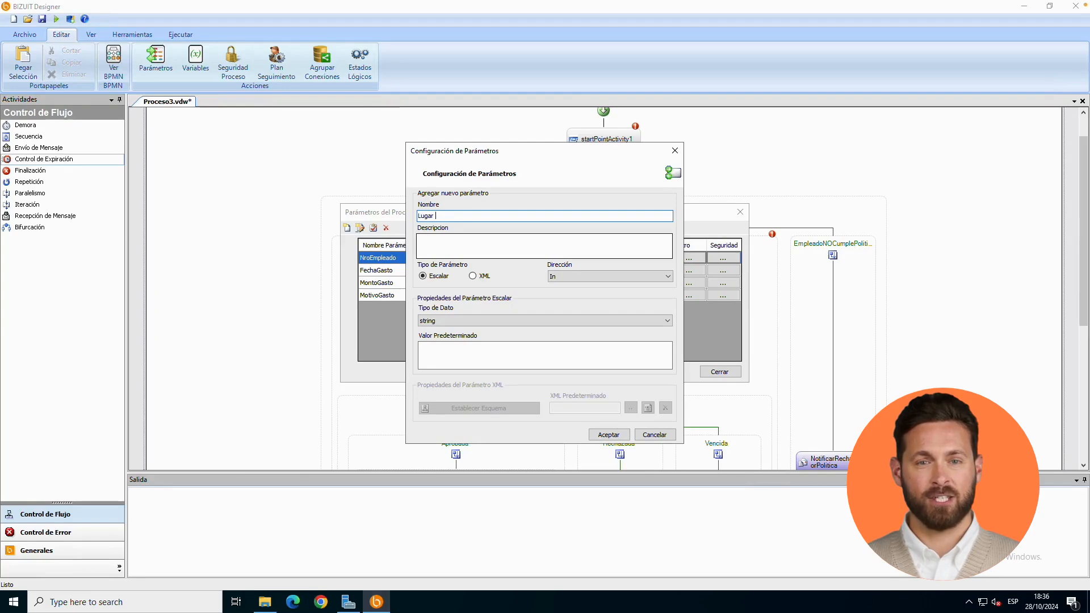
pyautogui.write('LugarGasto')
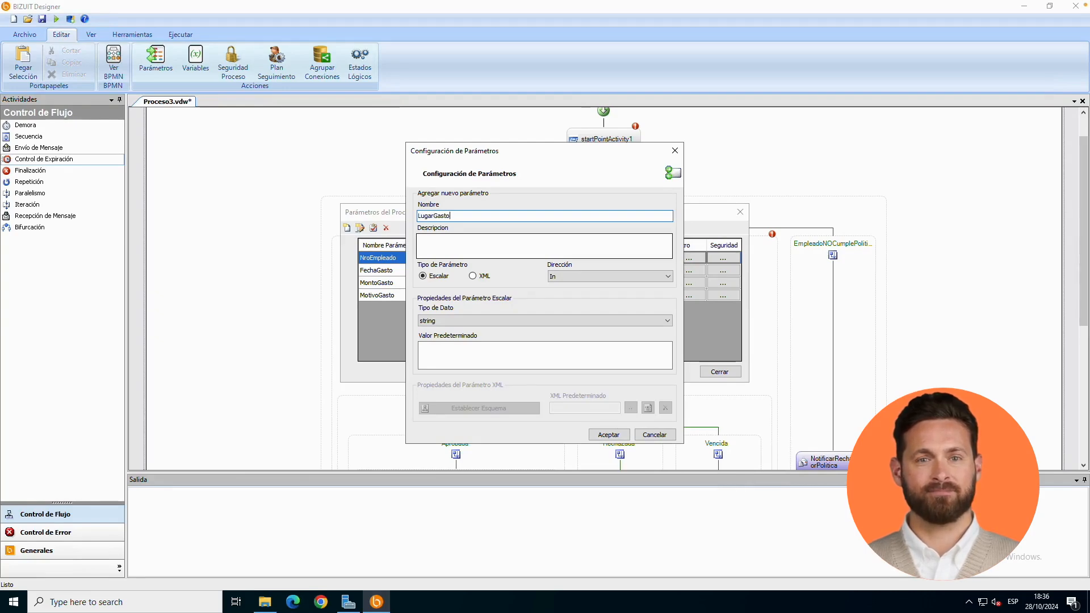
pyautogui.click(570, 274)
pyautogui.click(567, 293)
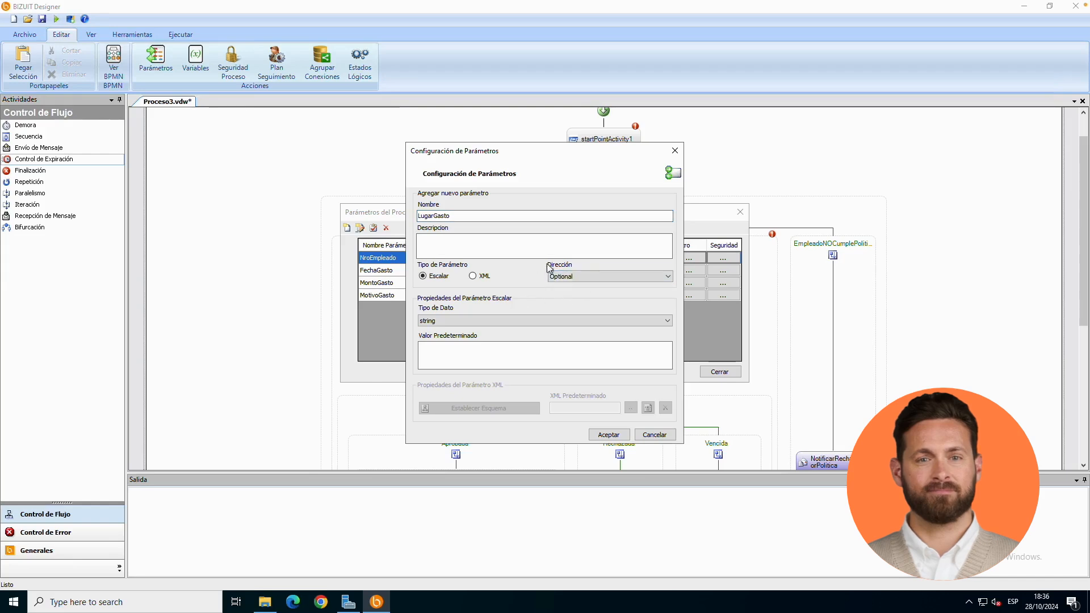
pyautogui.click(609, 435)
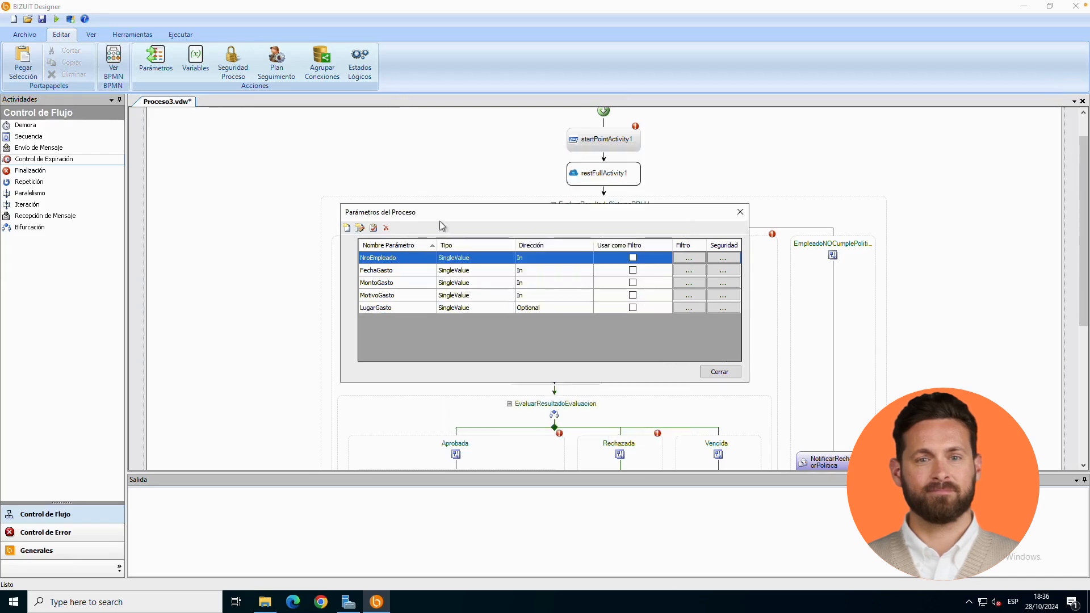
# Add an Out string parameter named ResultadoProceso with description "Si fue aprobado o no." and close the process parameters
pyautogui.click(348, 227)
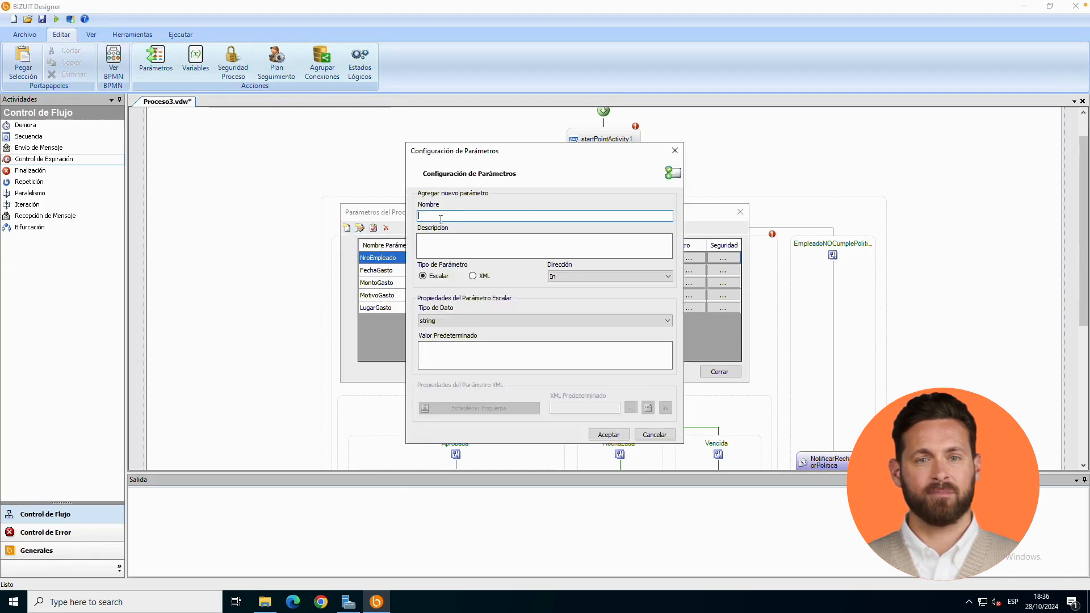
pyautogui.click(558, 277)
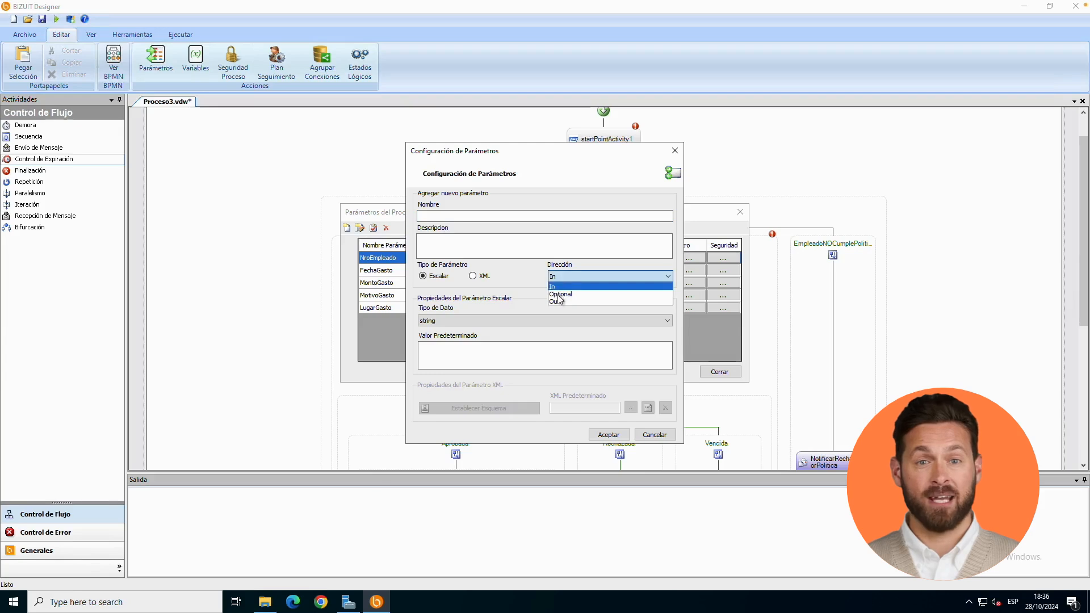
pyautogui.click(557, 297)
pyautogui.click(494, 216)
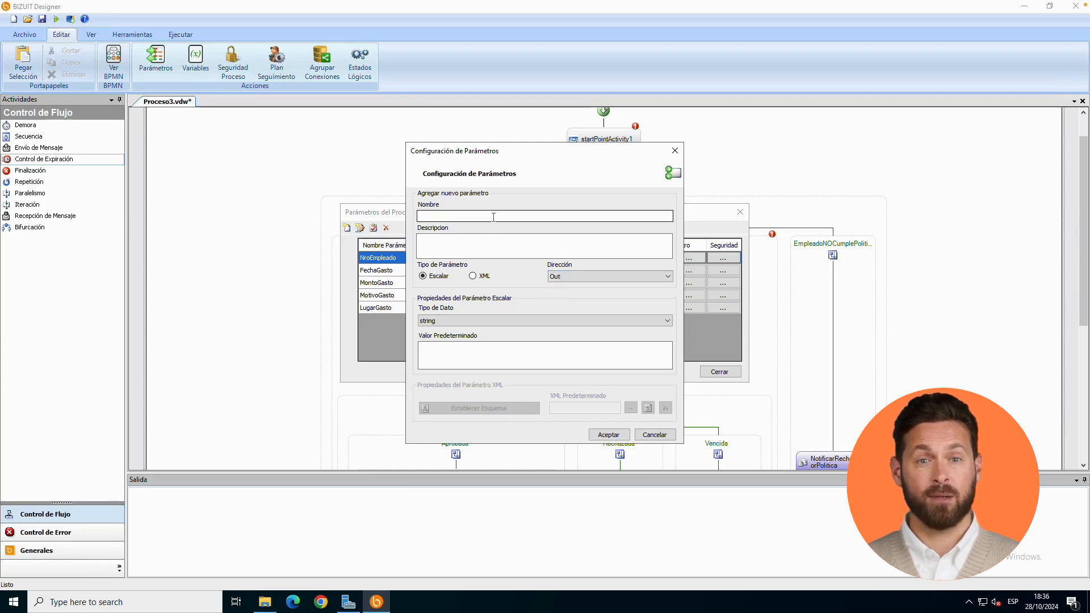
pyautogui.write('ResultadoProceso')
pyautogui.click(500, 246)
pyautogui.write('Si fue aprobado o no.')
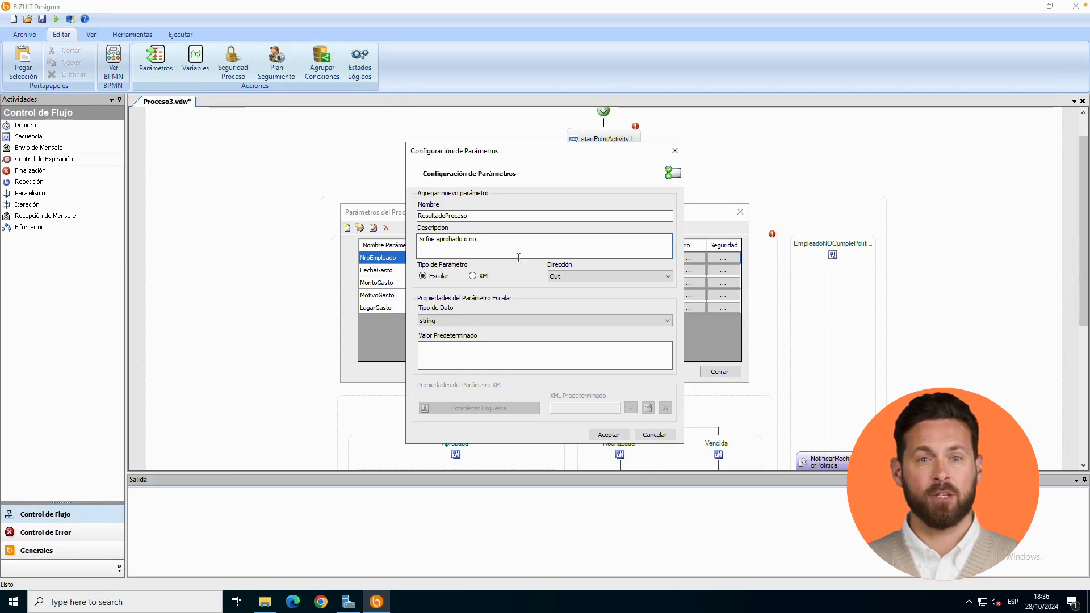
pyautogui.click(609, 435)
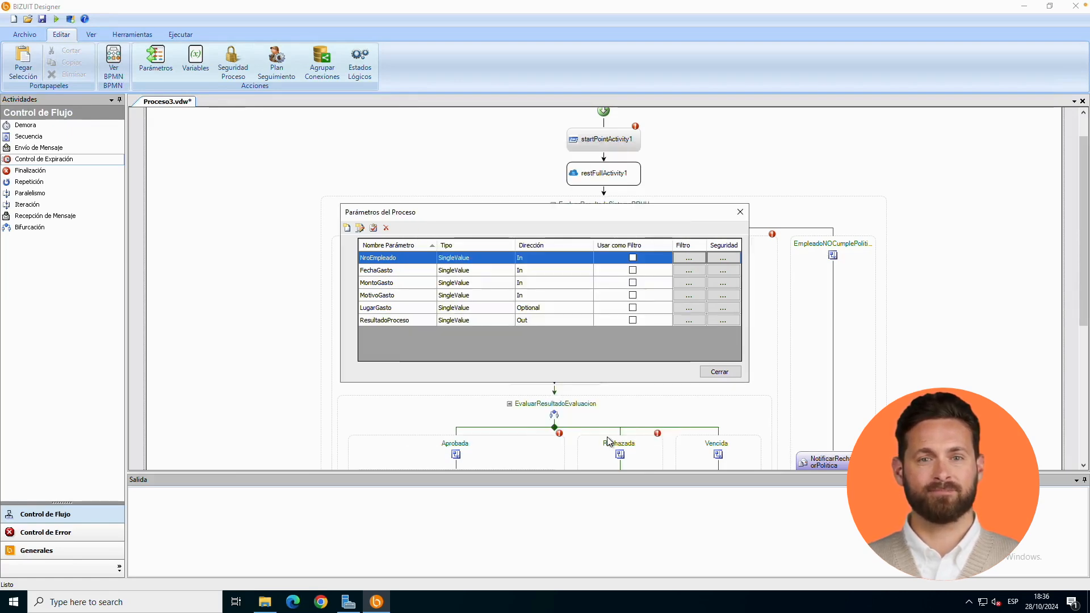
pyautogui.click(719, 372)
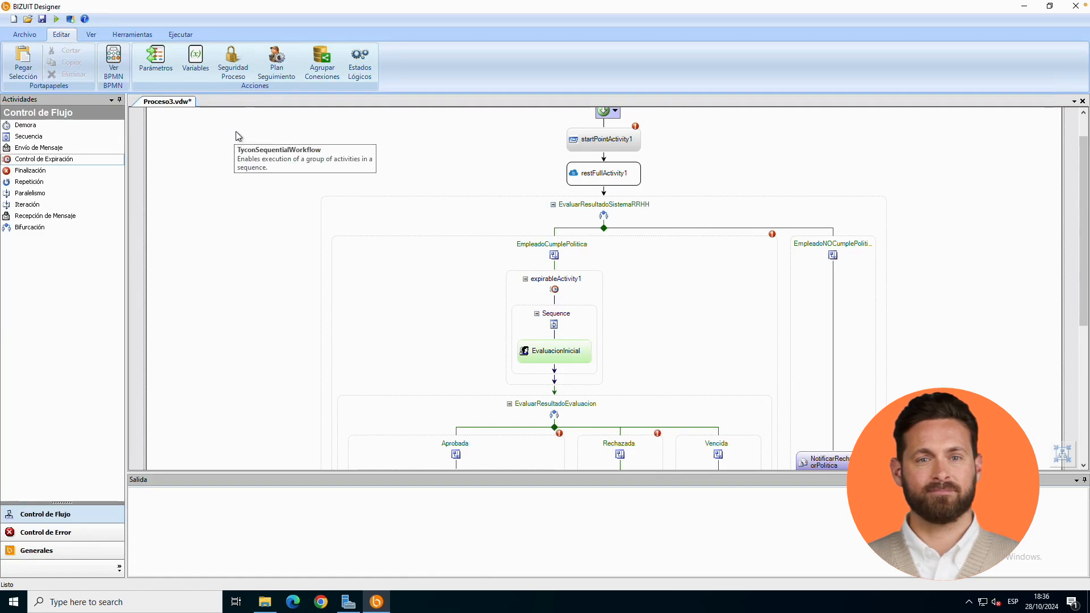
# Add a scalar int process variable named vCumplePolitica with description "0 No cumple-1 Si cumple" and close the process variables
pyautogui.click(590, 150)
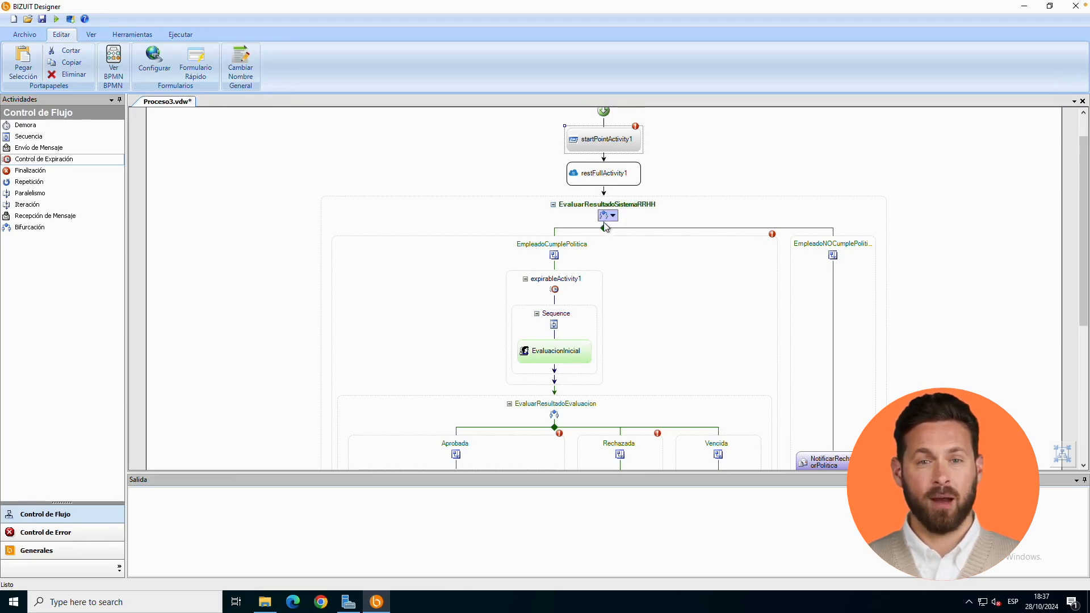
pyautogui.rightClick(308, 161)
pyautogui.click(324, 179)
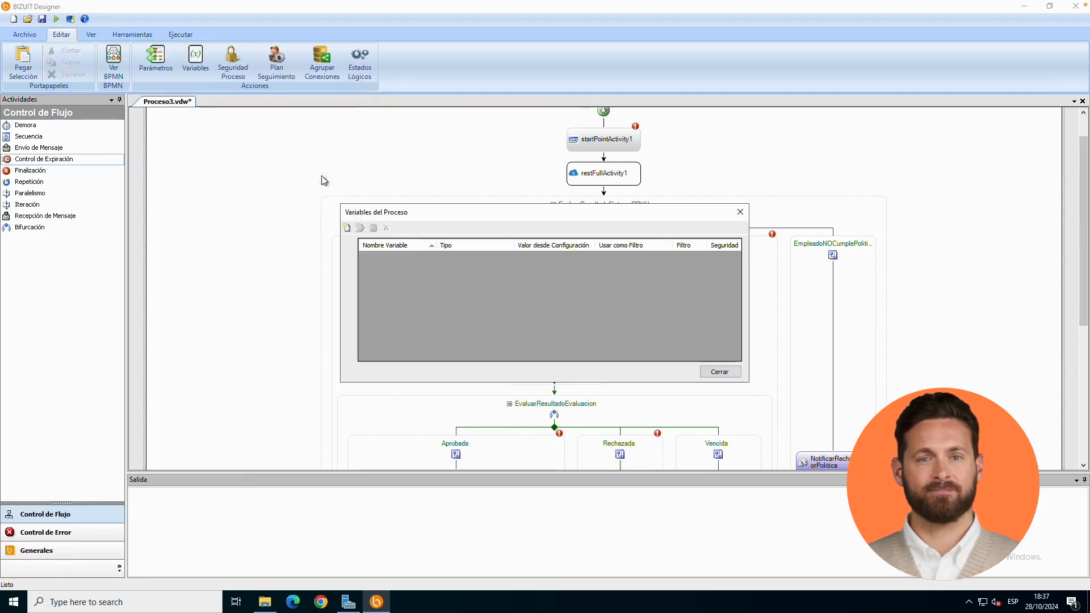
pyautogui.click(347, 229)
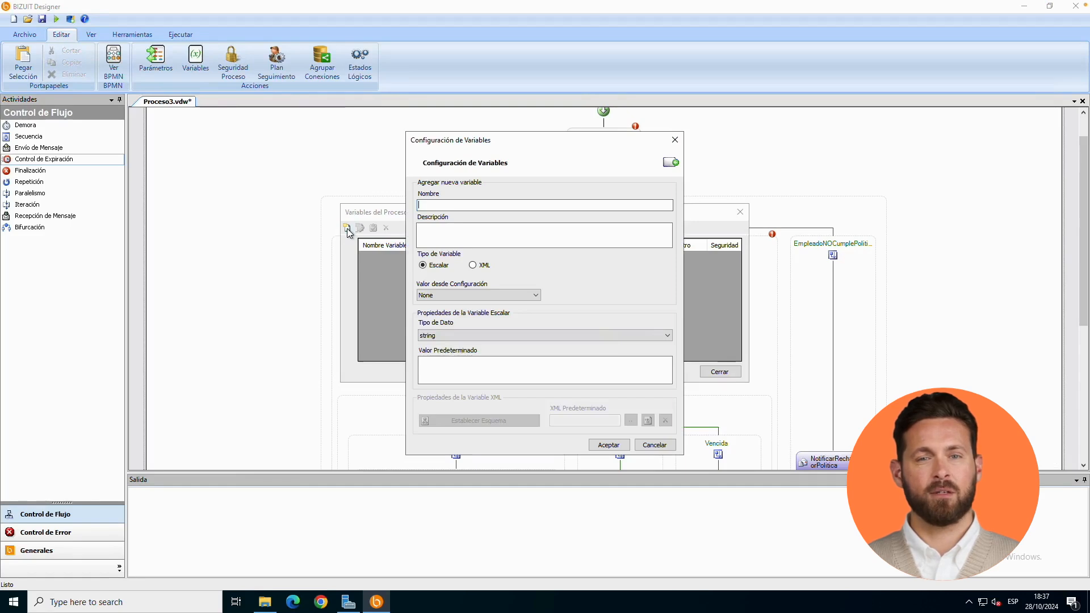
pyautogui.write('v')
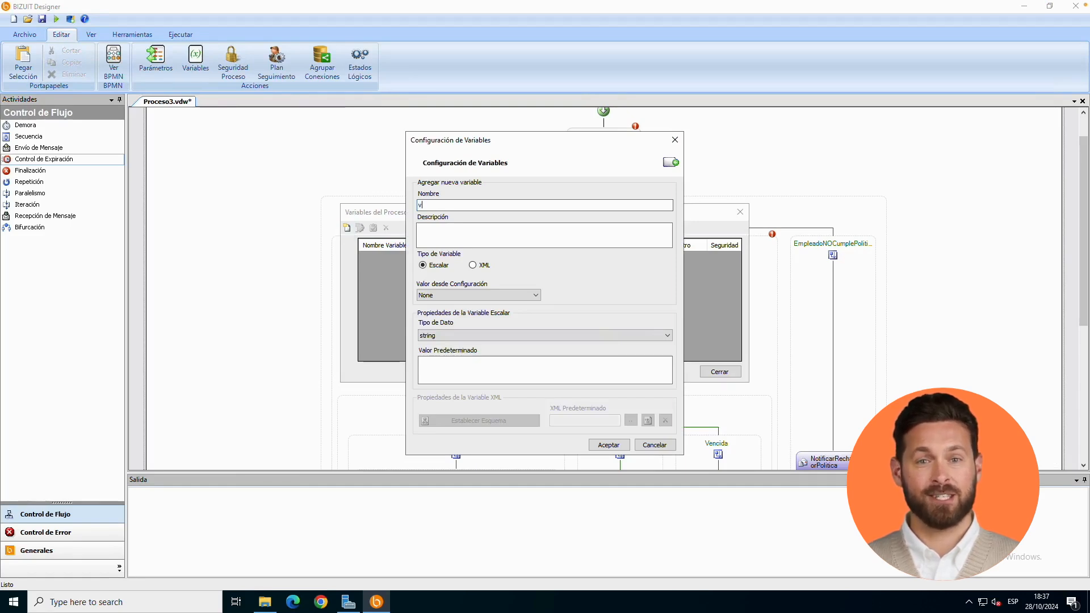
pyautogui.write('CumplePolitica')
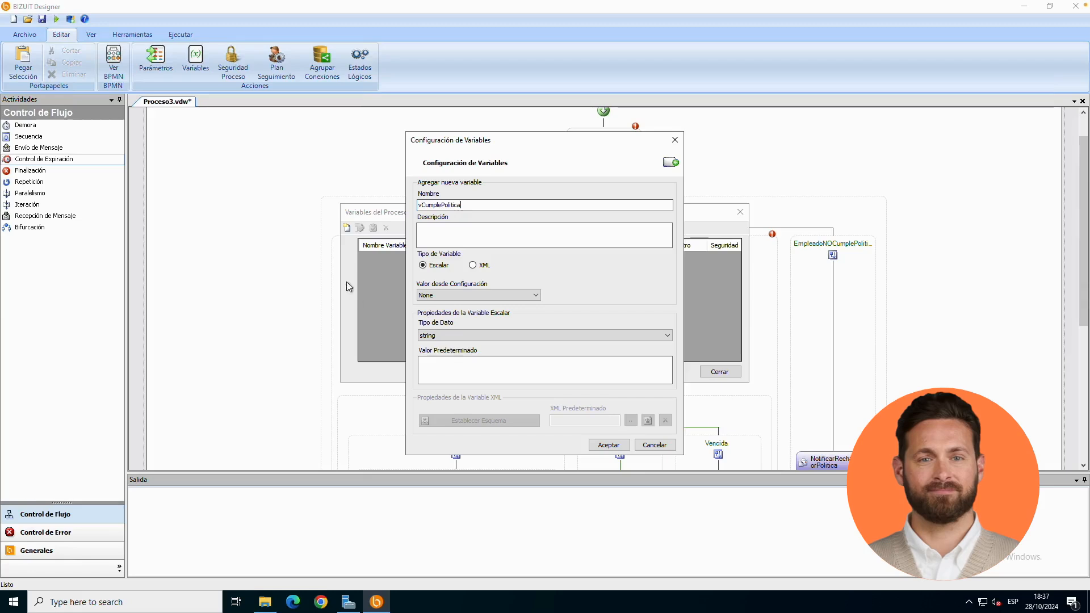
pyautogui.click(441, 336)
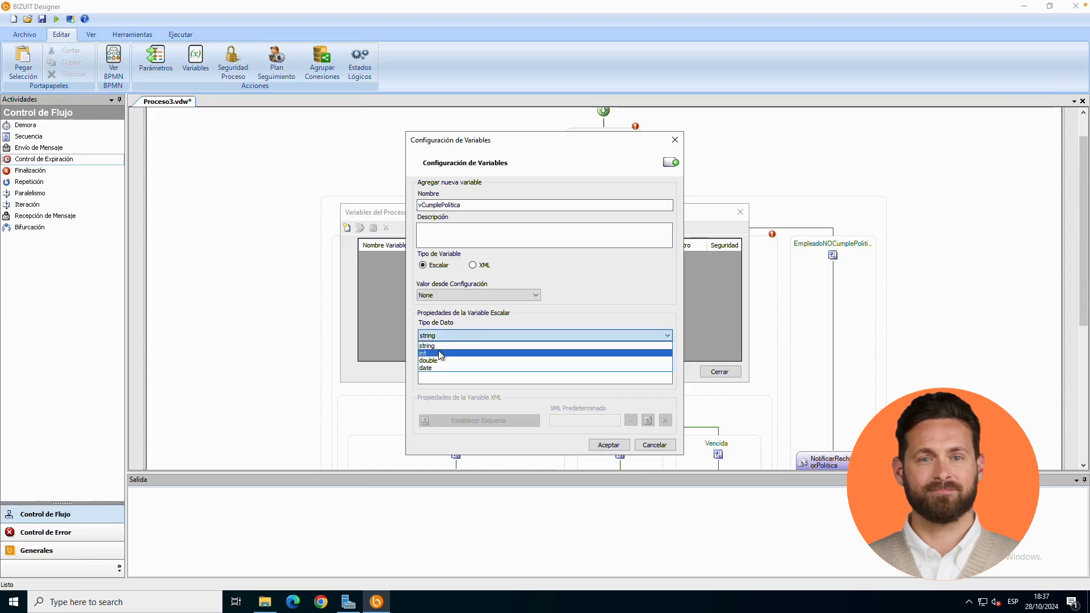
pyautogui.click(441, 353)
pyautogui.click(482, 231)
pyautogui.write('0 No cumple-1 Si cumple')
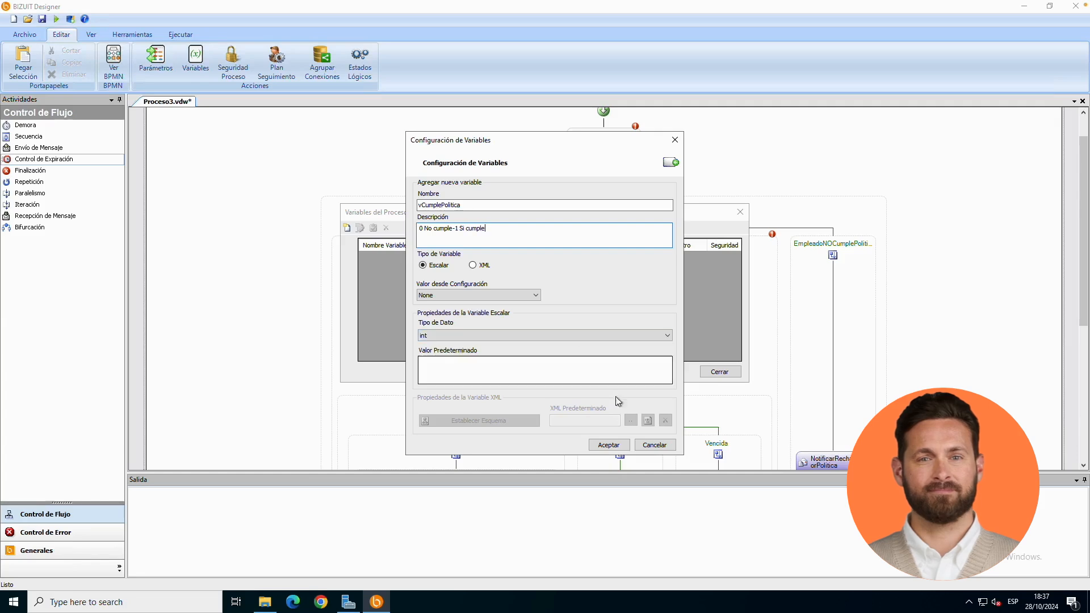
pyautogui.click(609, 445)
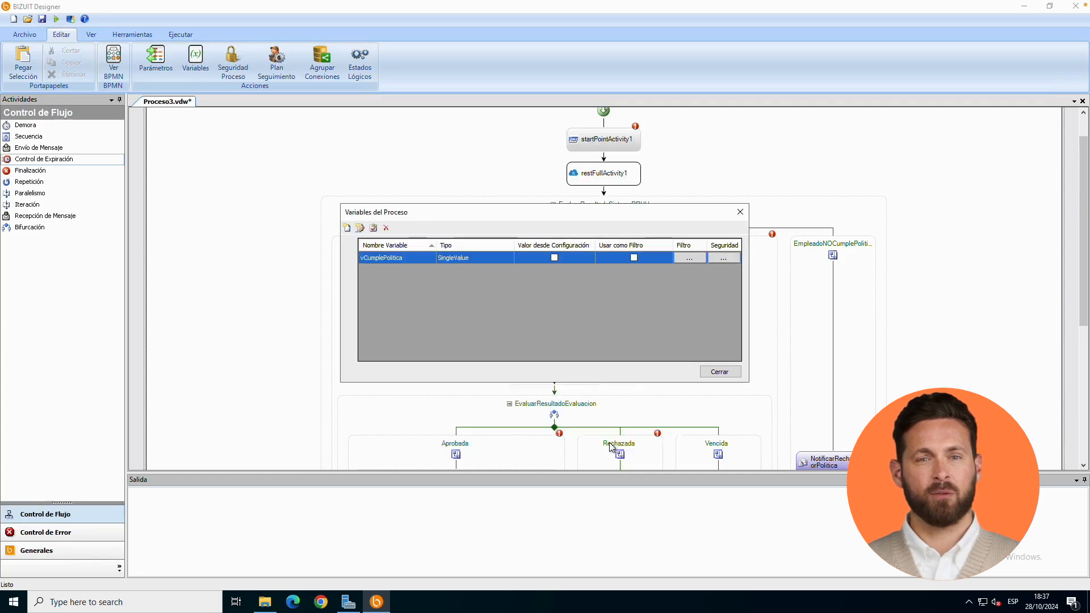
pyautogui.click(710, 375)
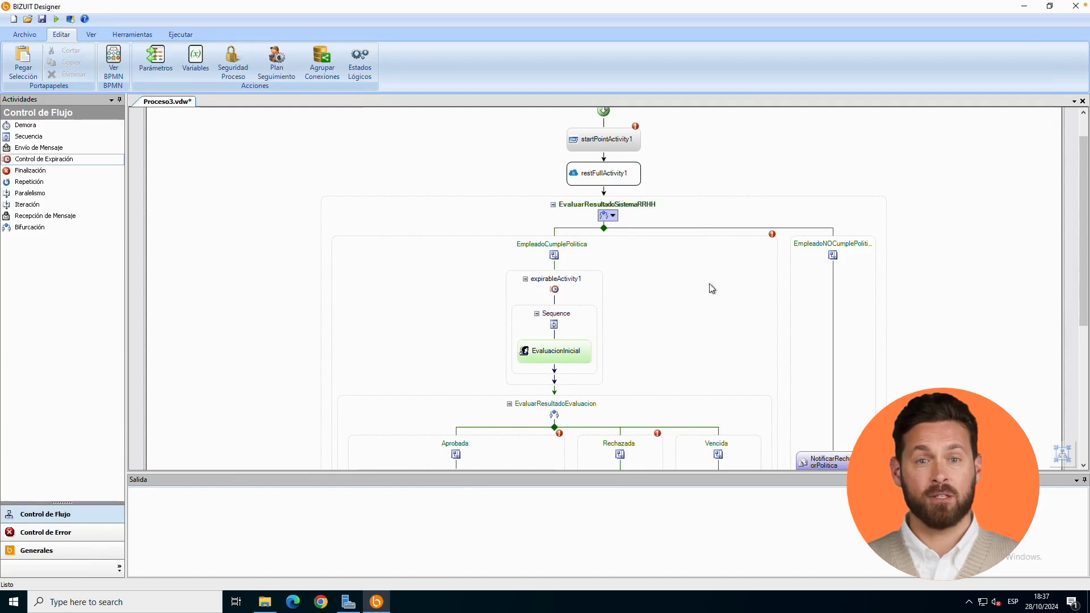
# Start a new process variable named vDatosEvaluacionnicial and set its variable type to XML
pyautogui.moveTo(1085, 250); pyautogui.dragTo(1086, 301)
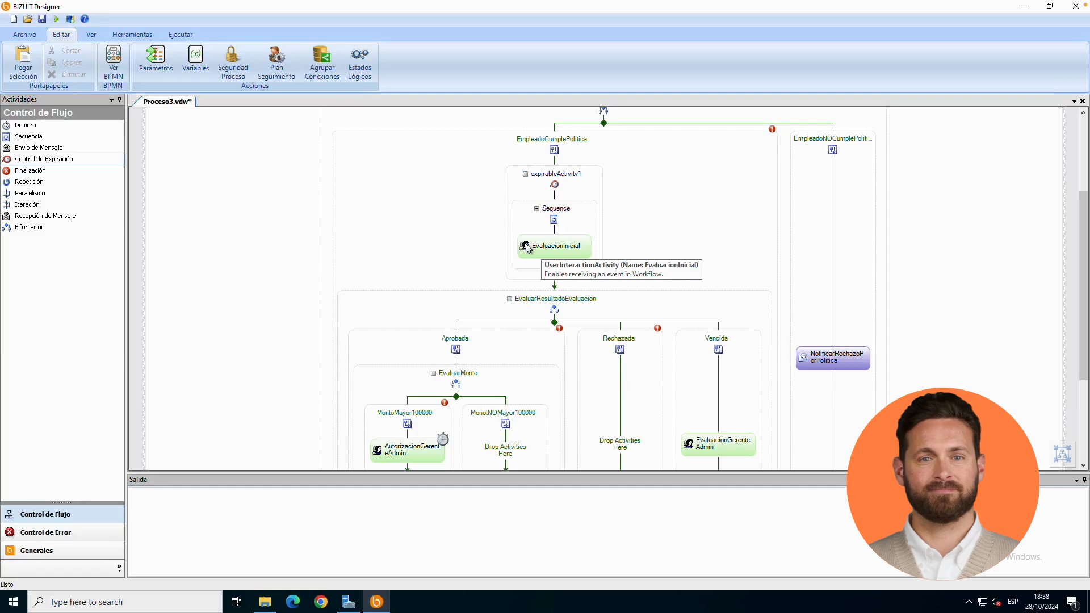
pyautogui.click(484, 245)
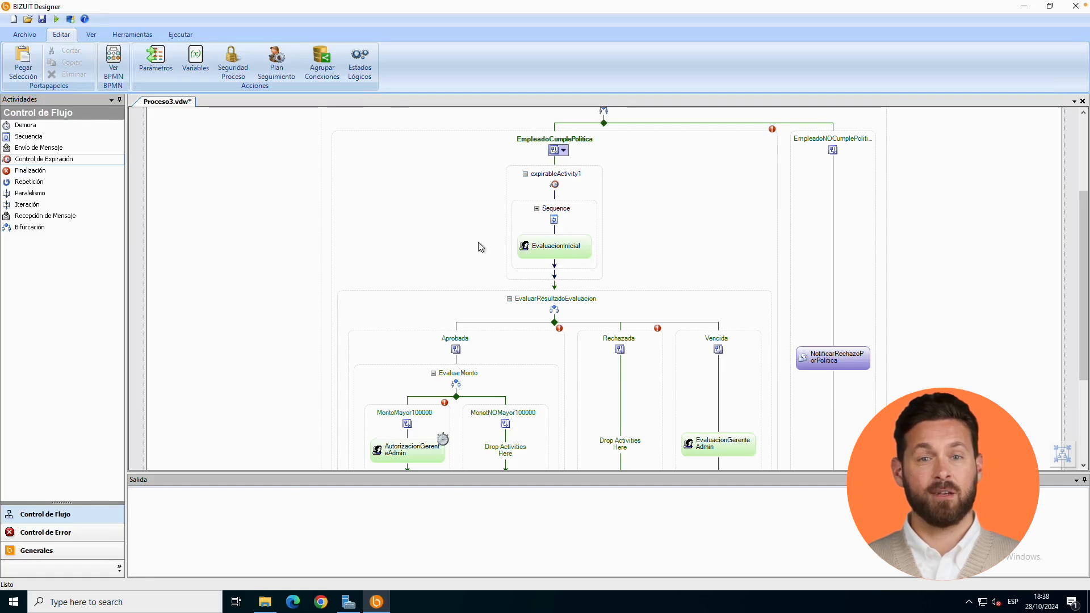
pyautogui.rightClick(262, 256)
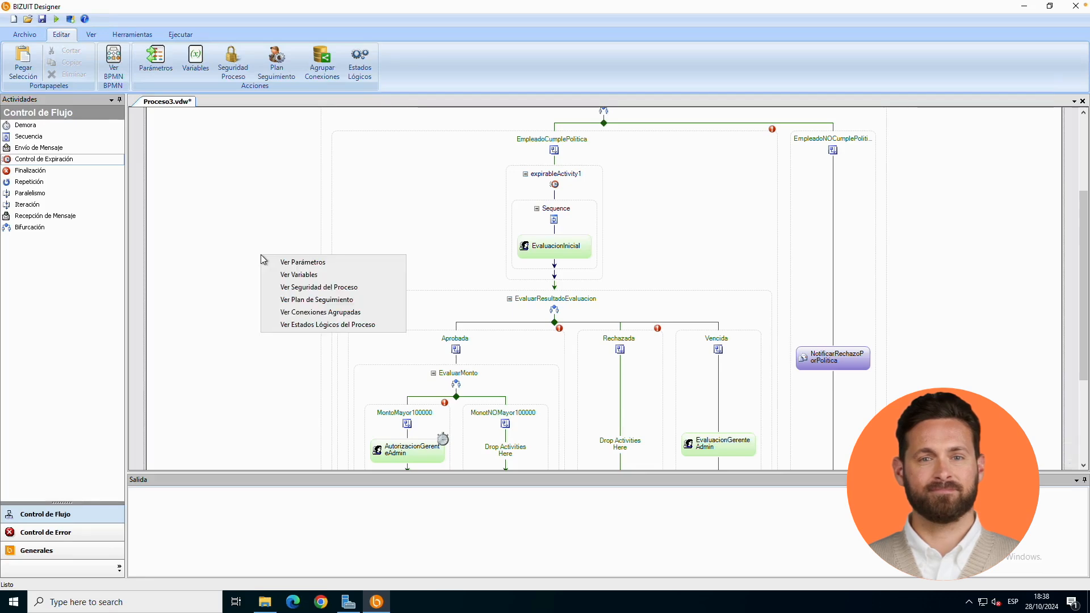
pyautogui.click(285, 275)
pyautogui.click(358, 229)
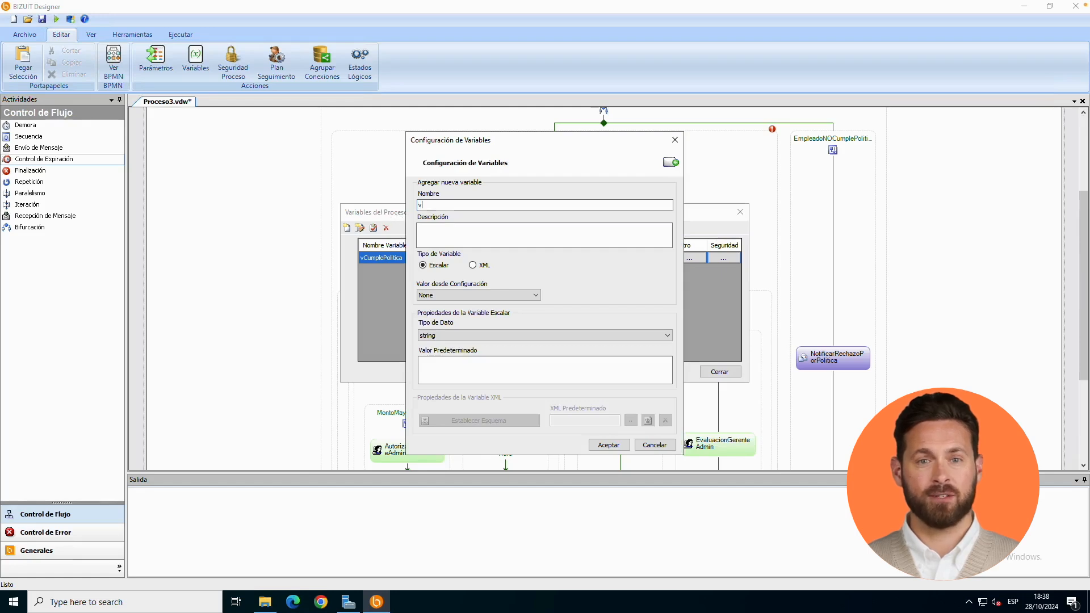
pyautogui.write('vDatosEvaluacionINicial')
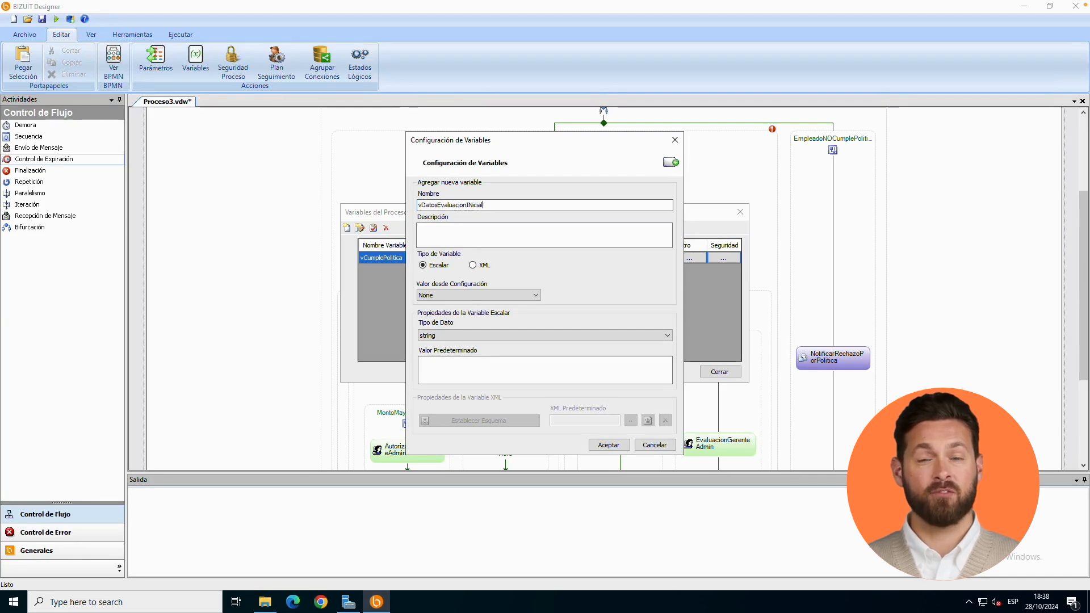
pyautogui.press('BackSpace')
pyautogui.press('BackSpace')
pyautogui.write('nicial')
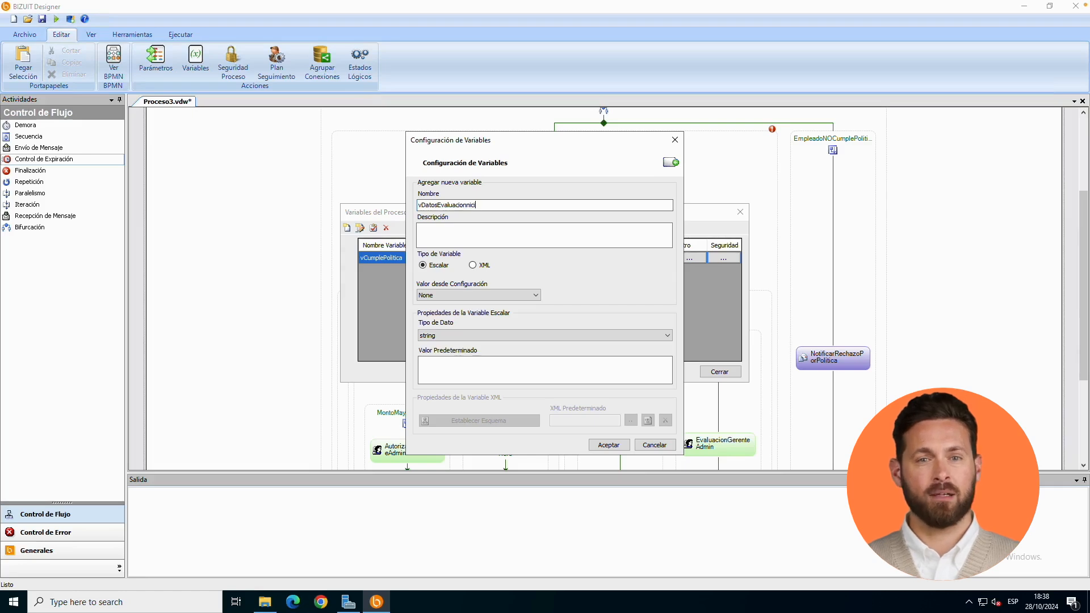
pyautogui.click(474, 265)
# Create the XML variable's schema with a root element named DatosEvaluacionInicial
pyautogui.click(486, 420)
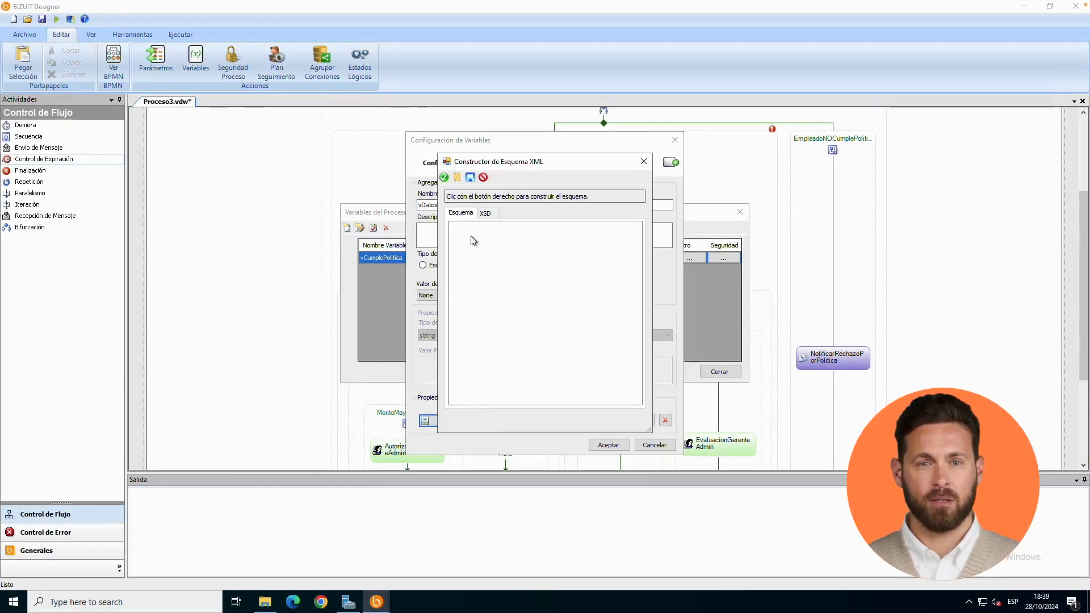
pyautogui.rightClick(472, 236)
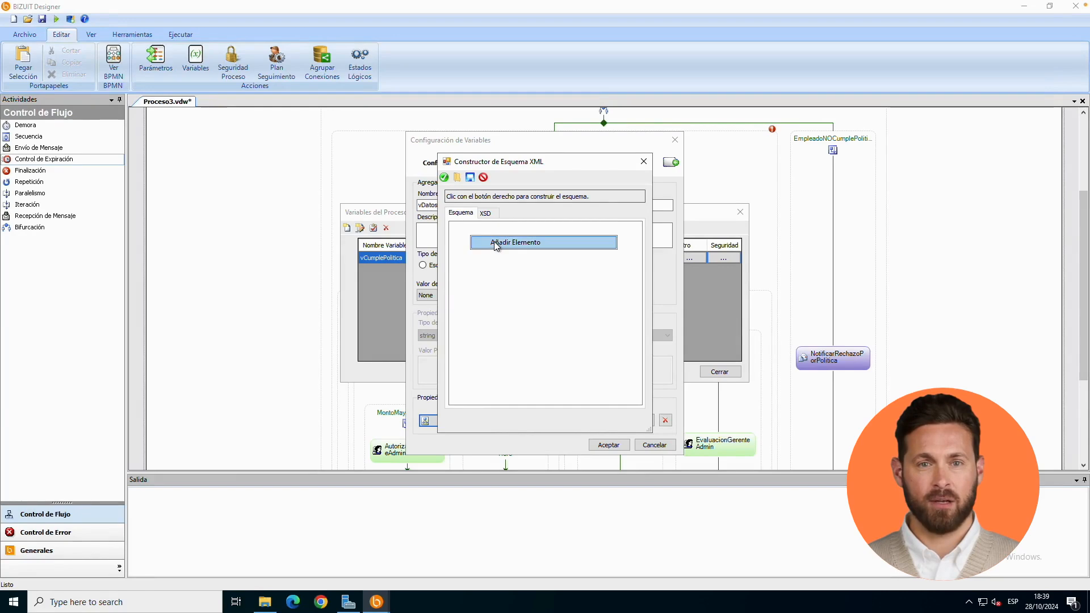
pyautogui.click(498, 244)
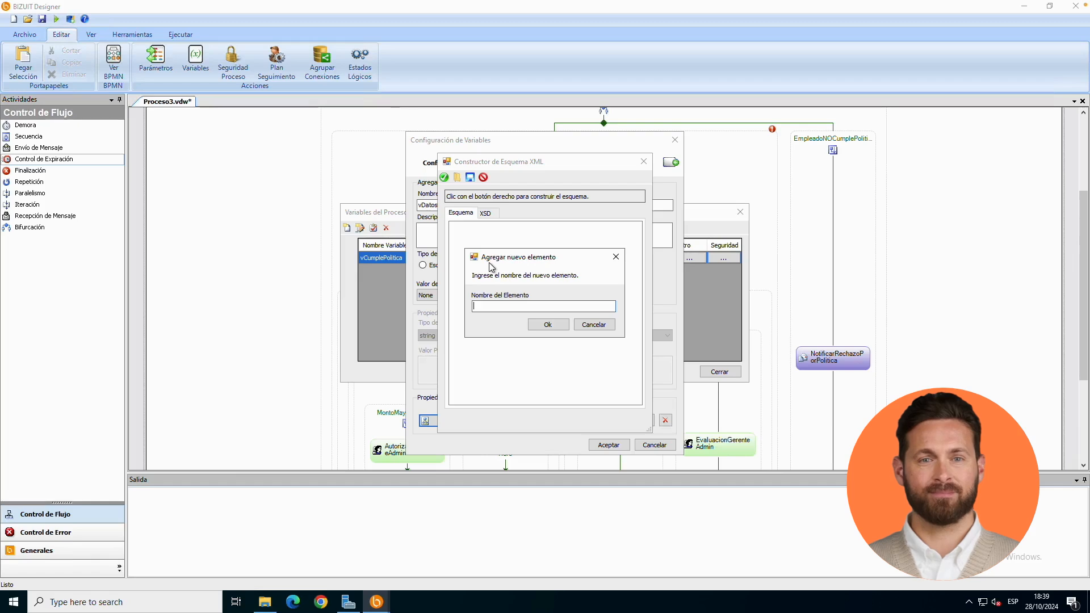
pyautogui.write('DatosEvaluacionInicial')
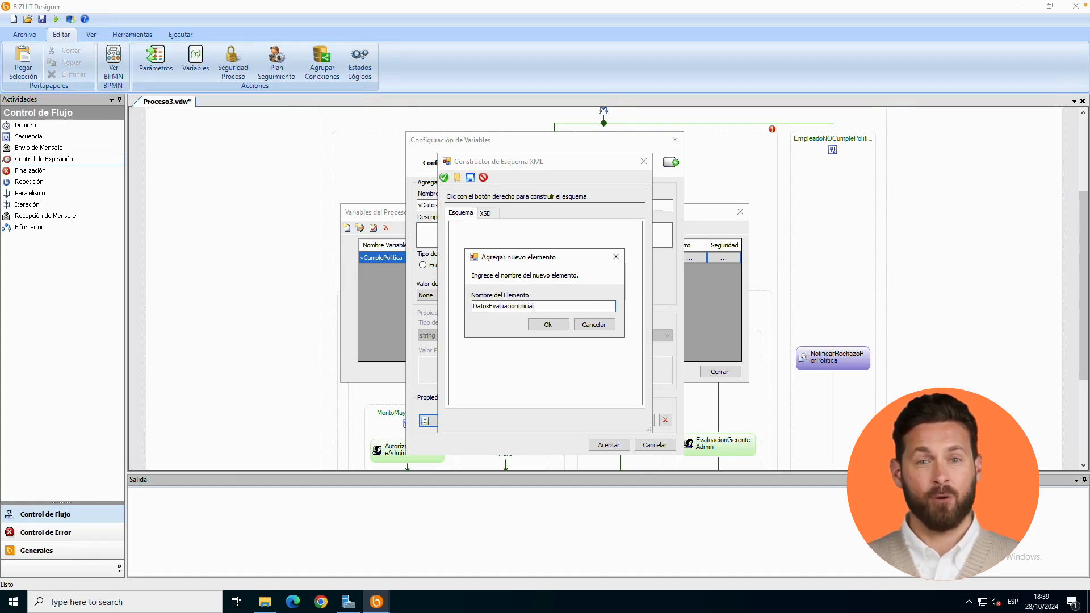
pyautogui.click(546, 325)
# Add a child element named Resultado with data type int under the DatosEvaluacionInicial root
pyautogui.click(474, 227)
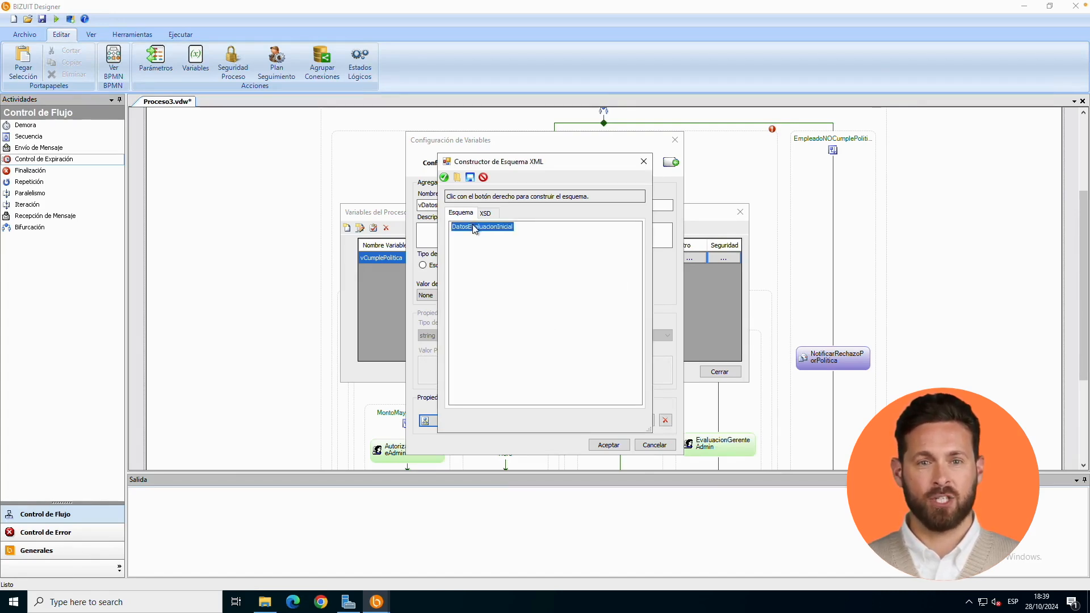
pyautogui.rightClick(474, 228)
pyautogui.click(496, 234)
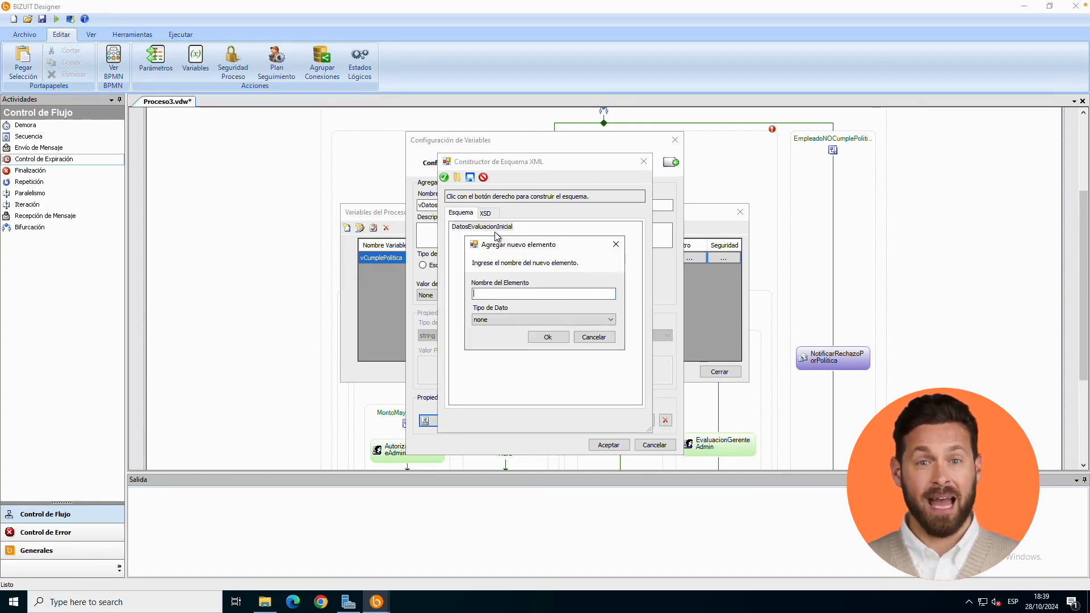
pyautogui.write('ResultadoEvaluacion')
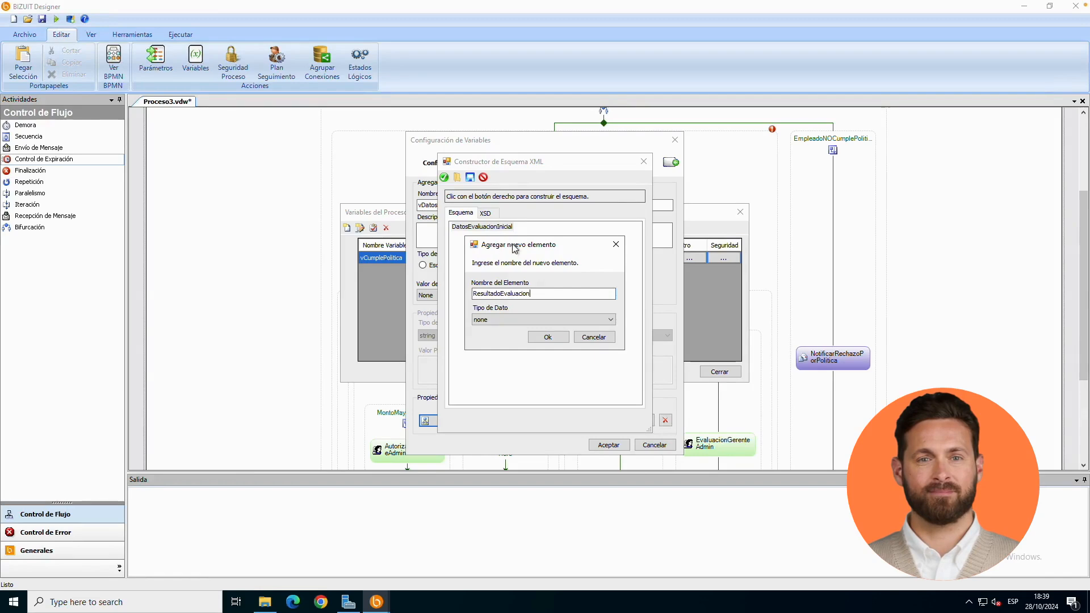
pyautogui.doubleClick(509, 293)
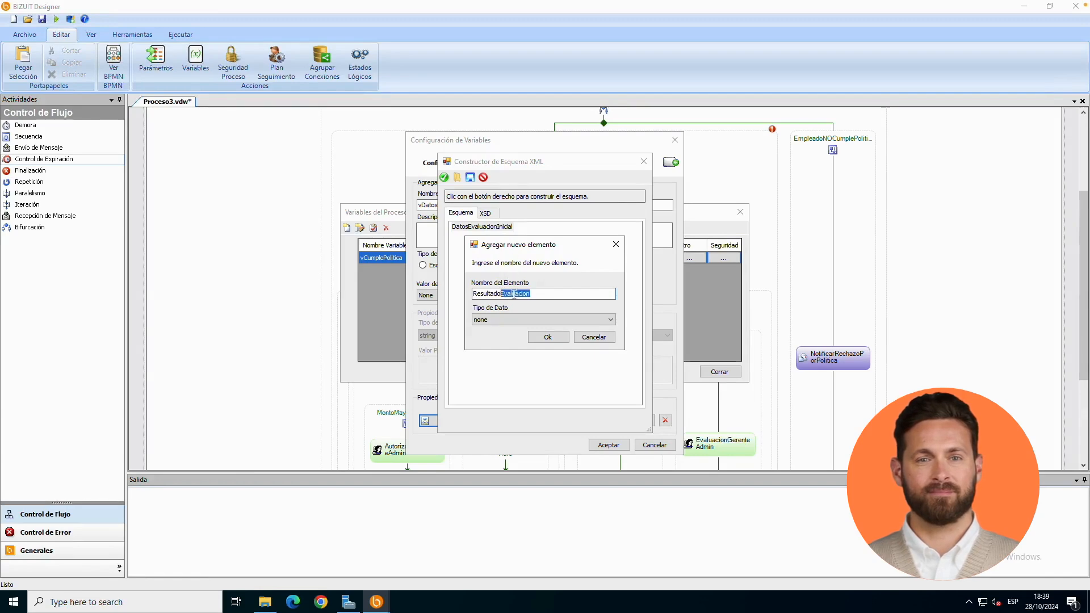
pyautogui.press('BackSpace')
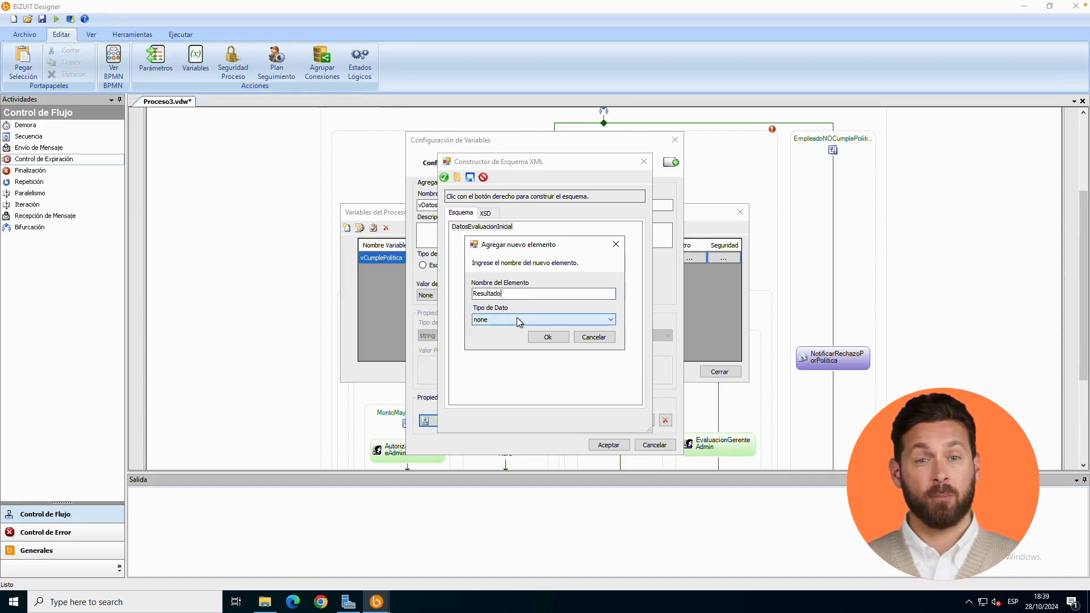
pyautogui.click(517, 319)
pyautogui.click(502, 352)
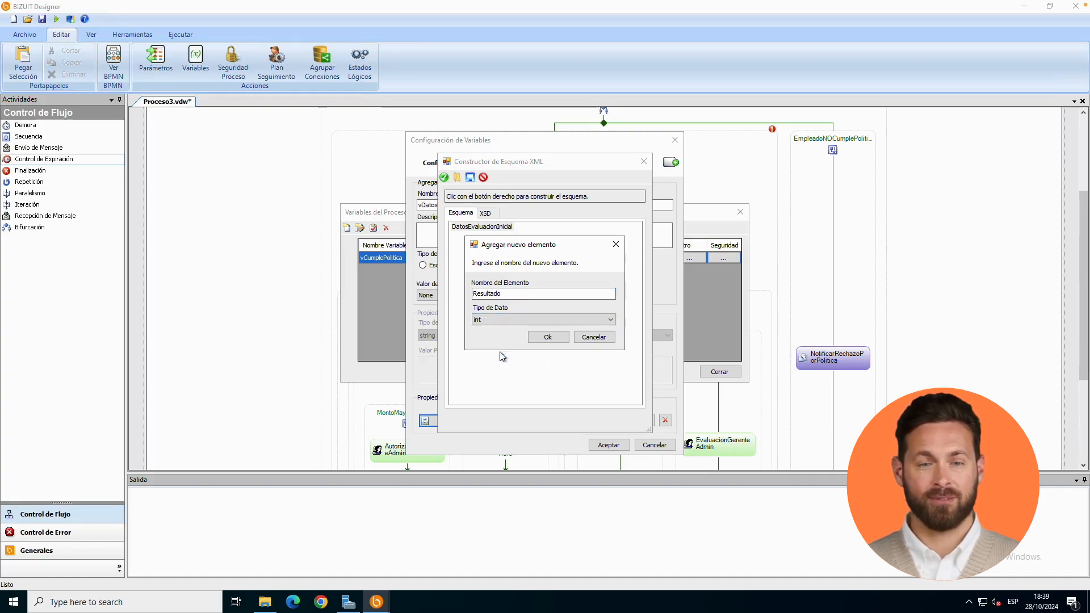
pyautogui.click(541, 340)
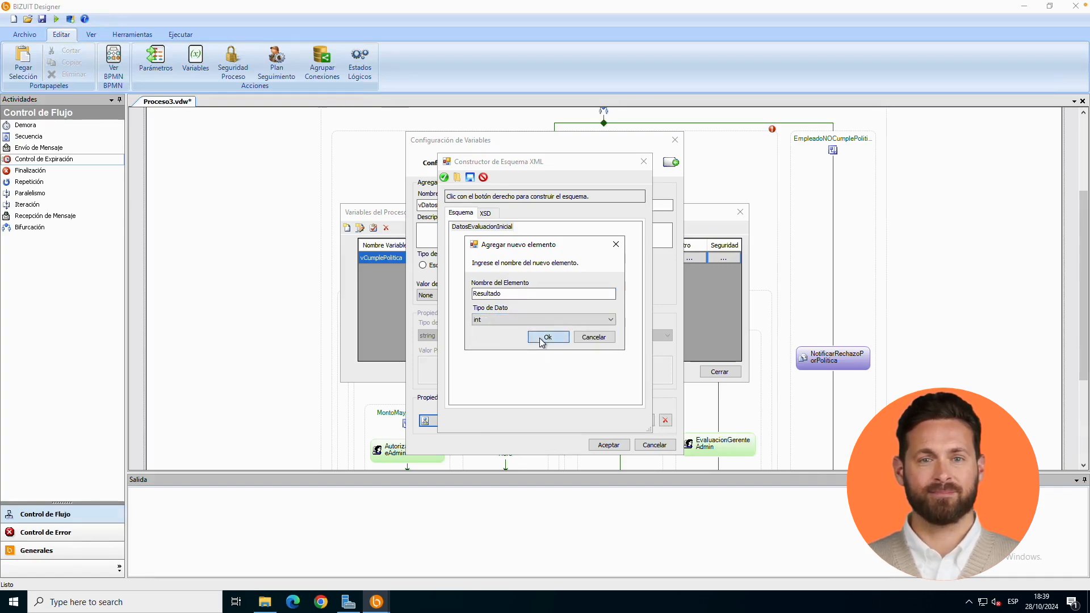
# Add a child element named Nota with data type string under the DatosEvaluacionInicial root
pyautogui.click(489, 228)
pyautogui.rightClick(488, 231)
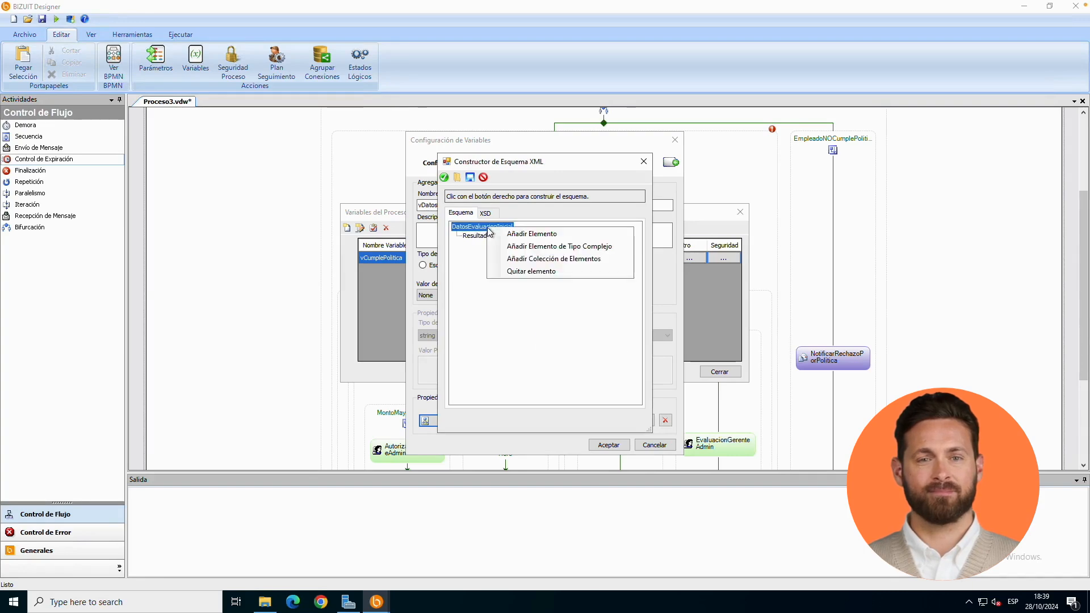
pyautogui.click(511, 236)
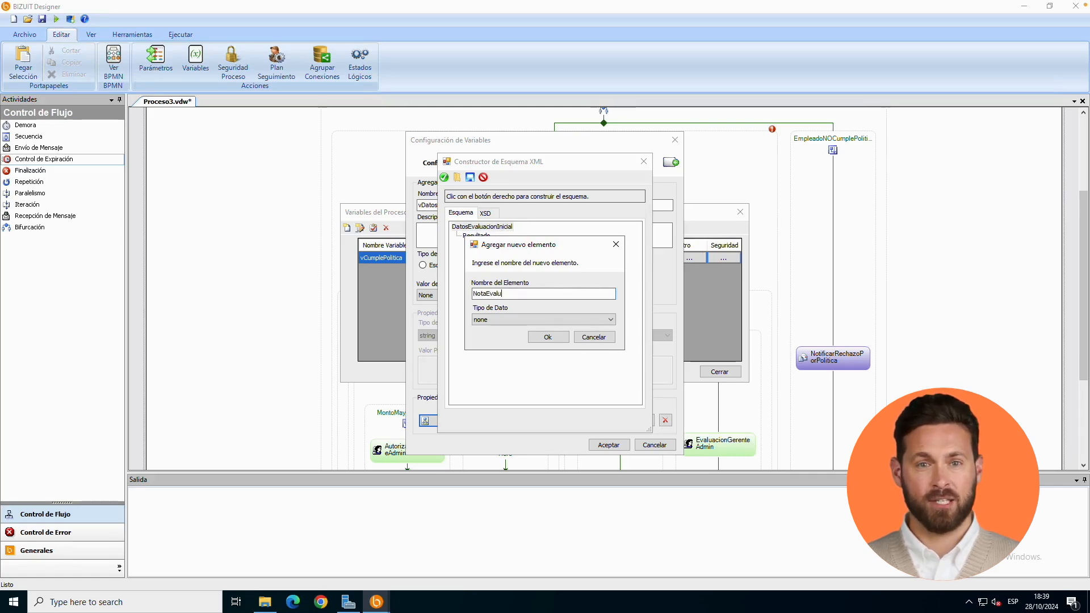
pyautogui.write('NotaEvaluacion')
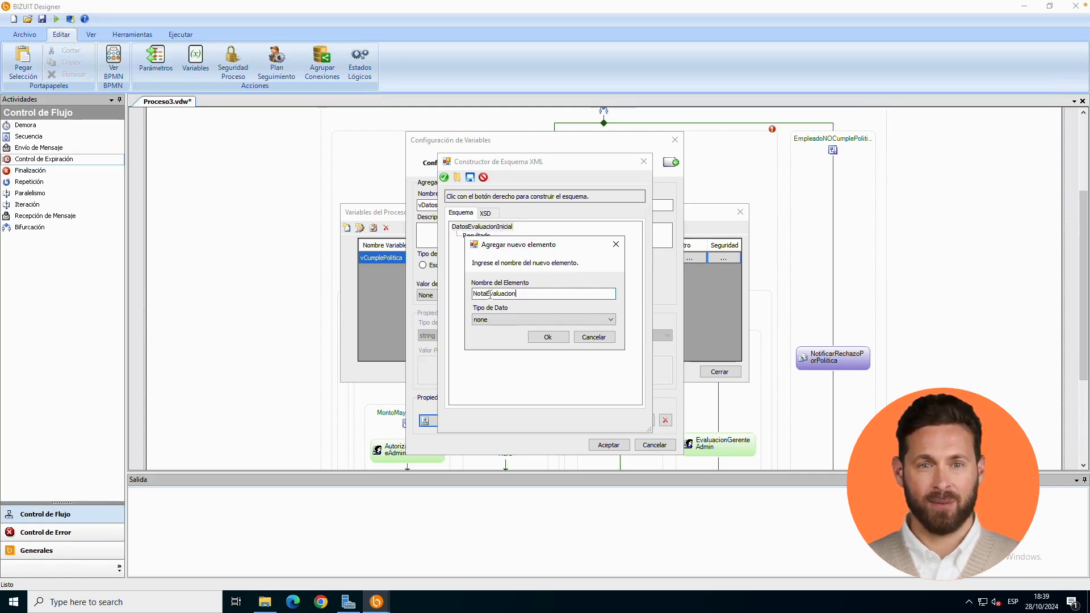
pyautogui.moveTo(487, 293); pyautogui.dragTo(517, 293)
pyautogui.press('BackSpace')
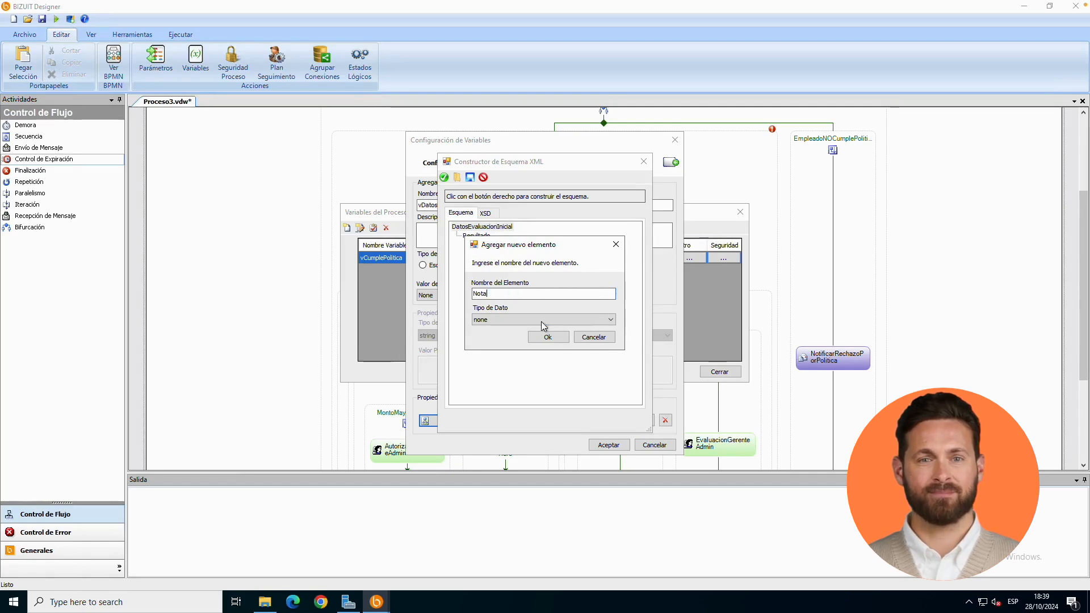
pyautogui.click(541, 319)
pyautogui.click(531, 339)
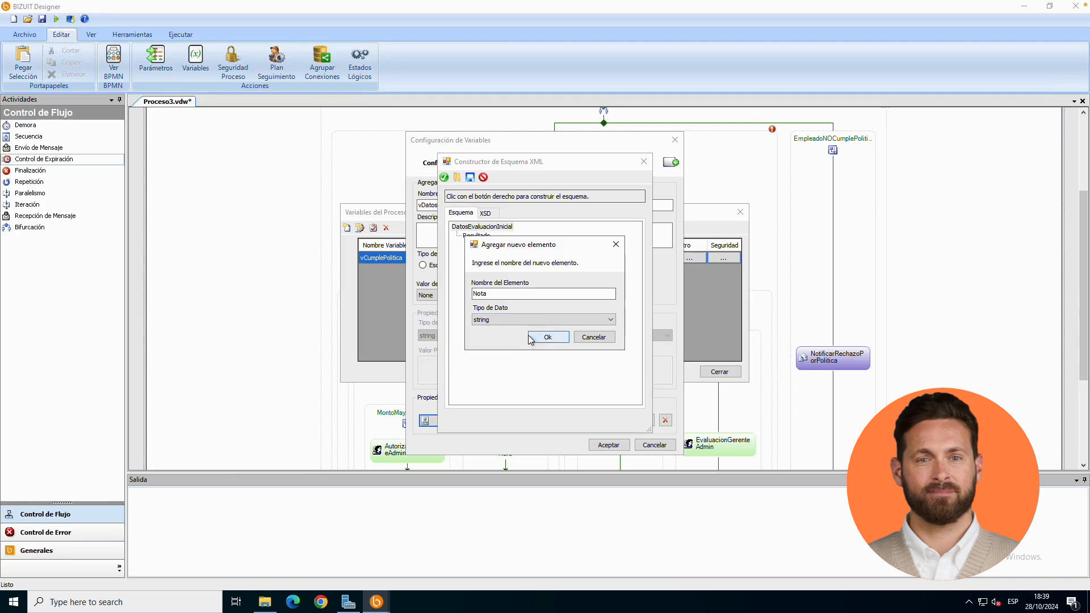
pyautogui.click(550, 335)
# Review the schema's elements and XSD code, accept the schema and save the XML variable
pyautogui.click(488, 236)
pyautogui.click(490, 247)
pyautogui.click(489, 229)
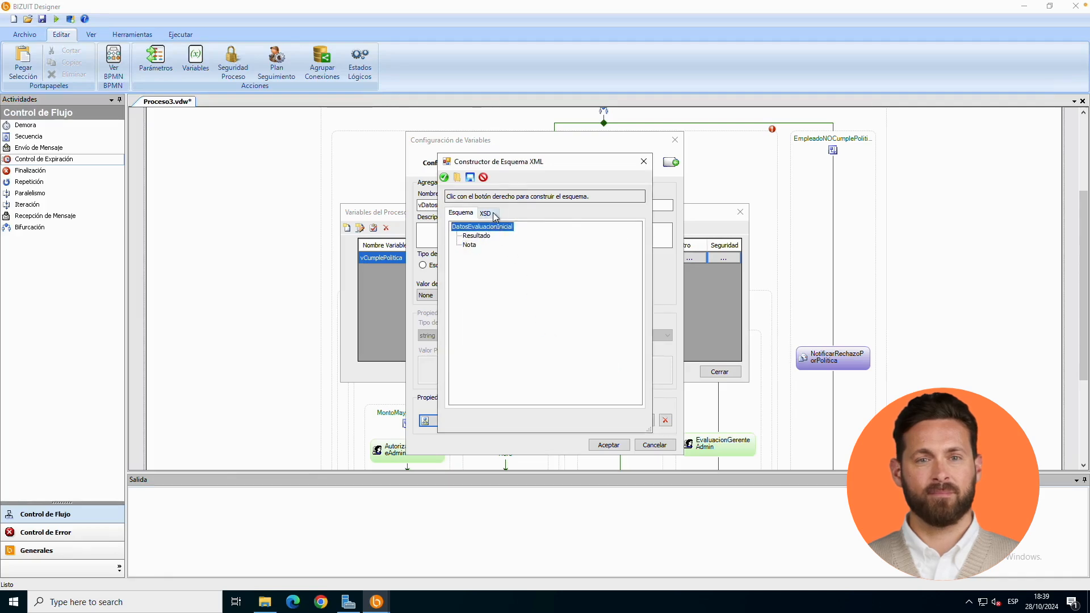
pyautogui.click(492, 213)
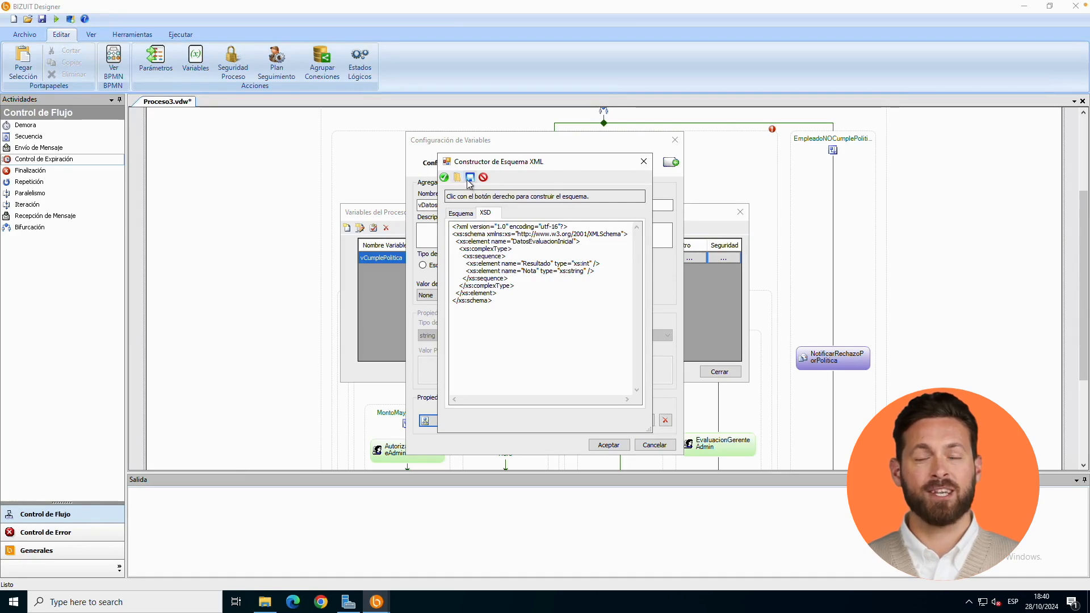
pyautogui.click(446, 177)
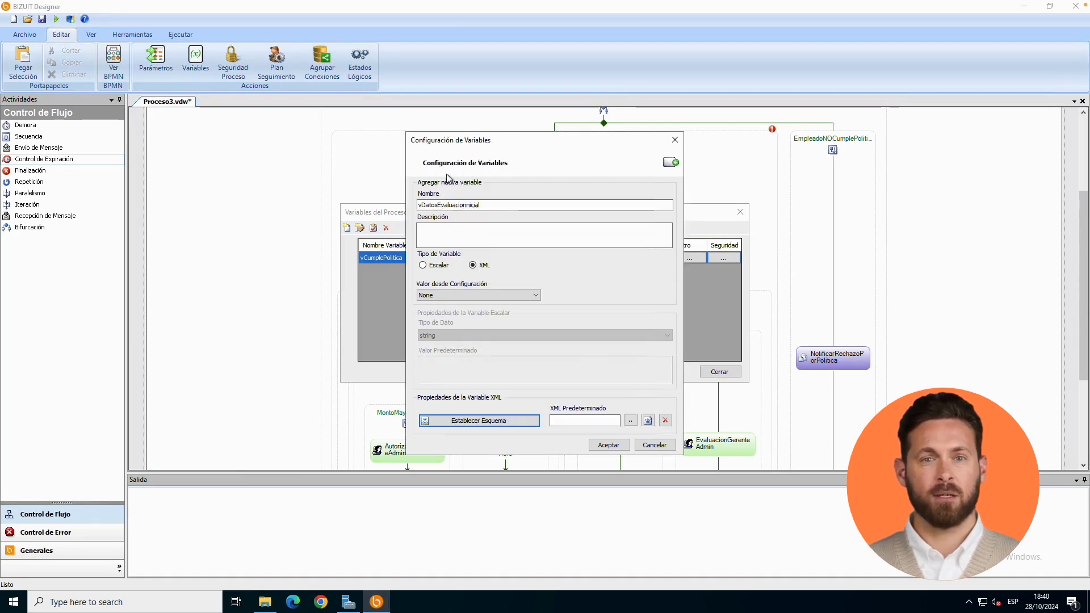
pyautogui.click(610, 445)
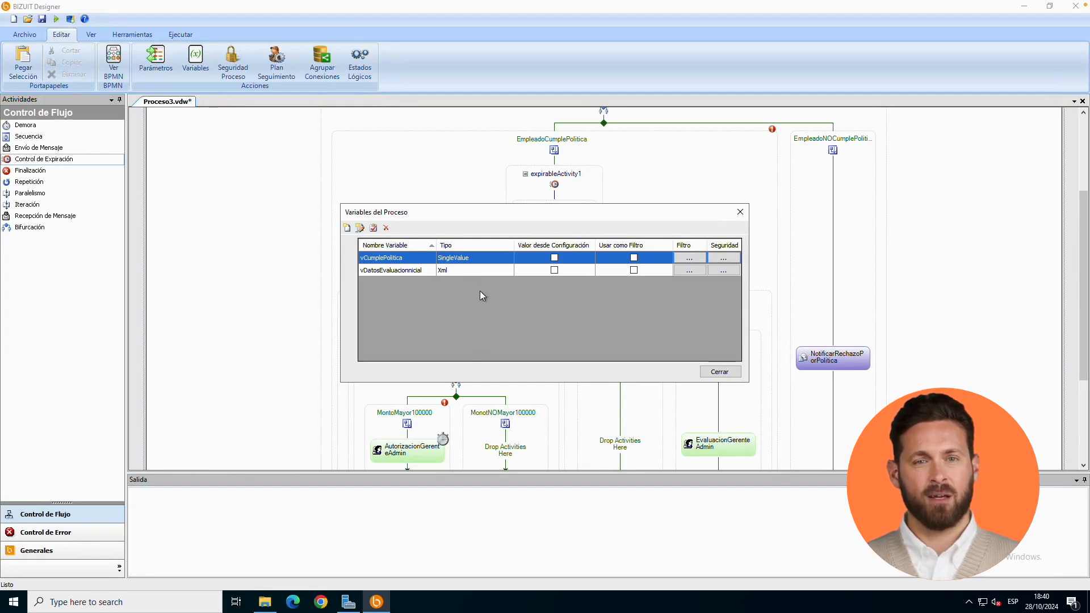
# Close the process variables list, reopen it to review the variables defined so far, and close it again
pyautogui.click(717, 373)
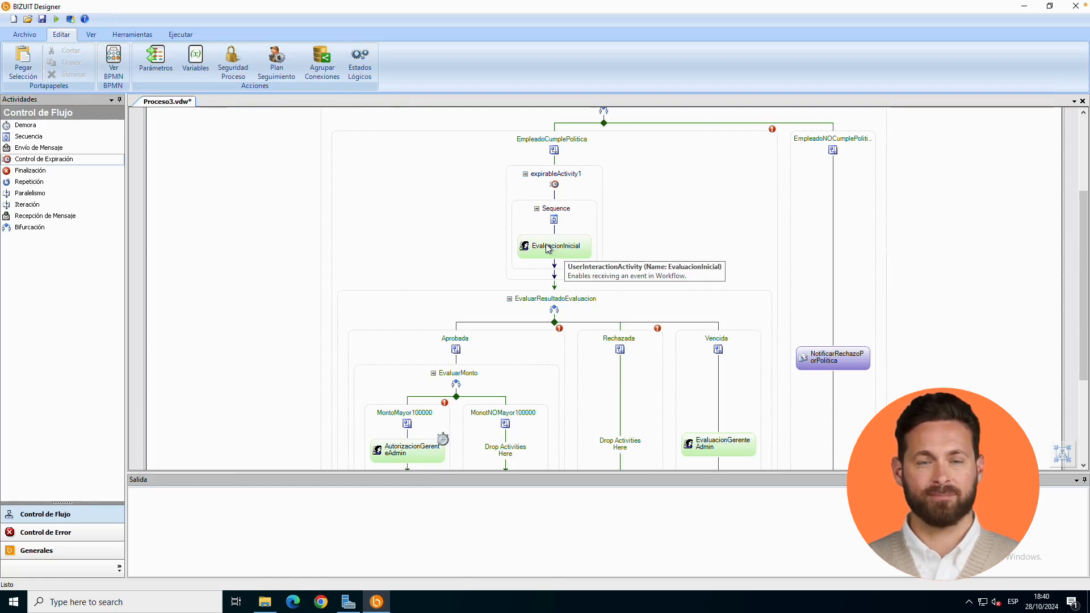
pyautogui.rightClick(263, 214)
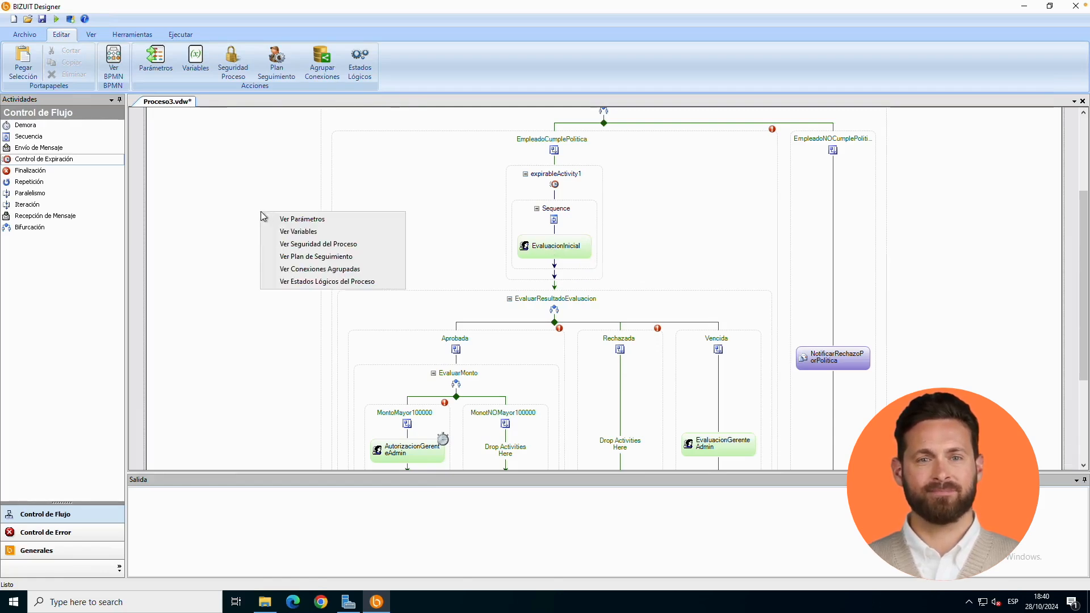
pyautogui.click(291, 232)
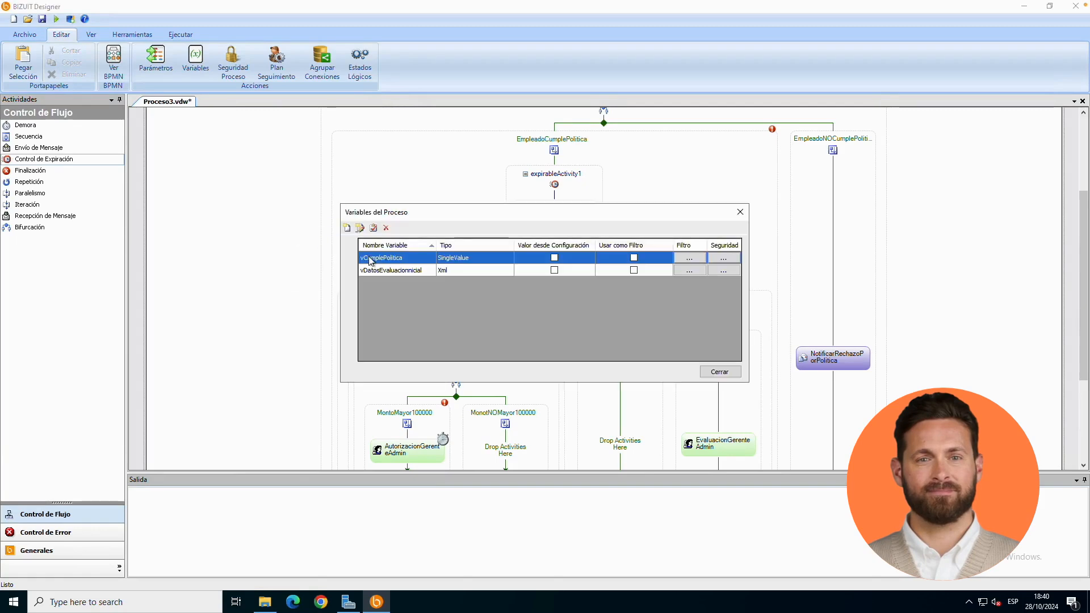
pyautogui.click(718, 372)
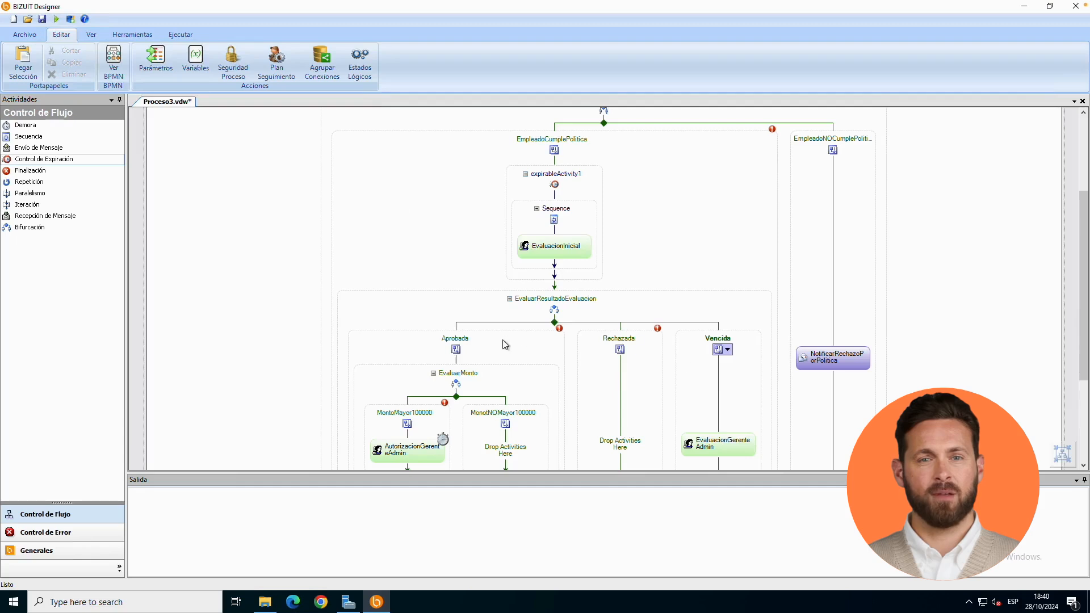
pyautogui.click(396, 375)
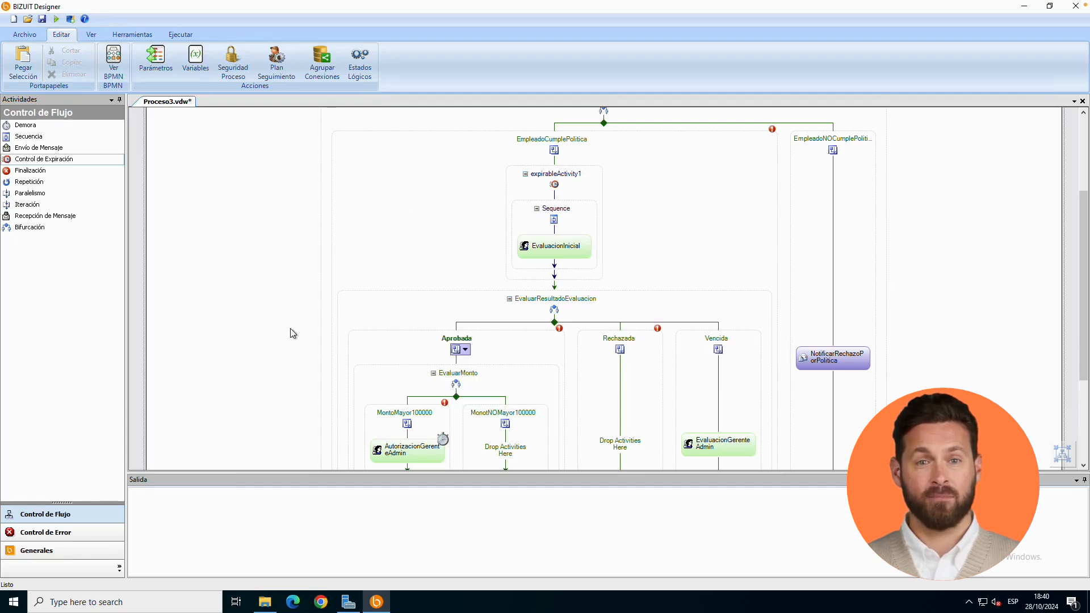
# Add a new process variable named vDatosAutorizacionGteAdmin and set its variable type to XML
pyautogui.moveTo(1085, 275); pyautogui.dragTo(1087, 312)
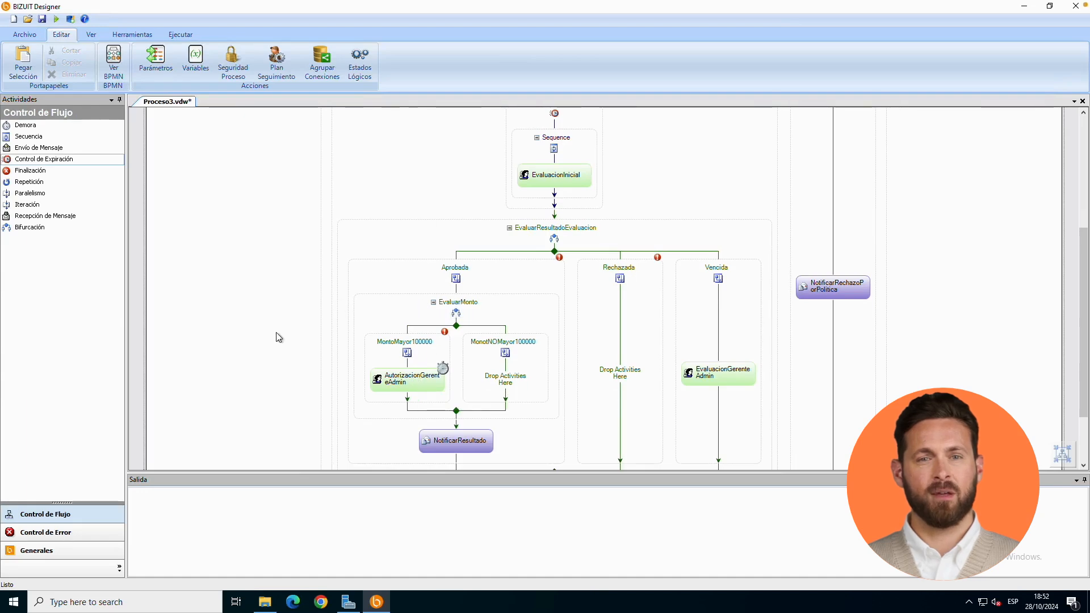
pyautogui.rightClick(279, 337)
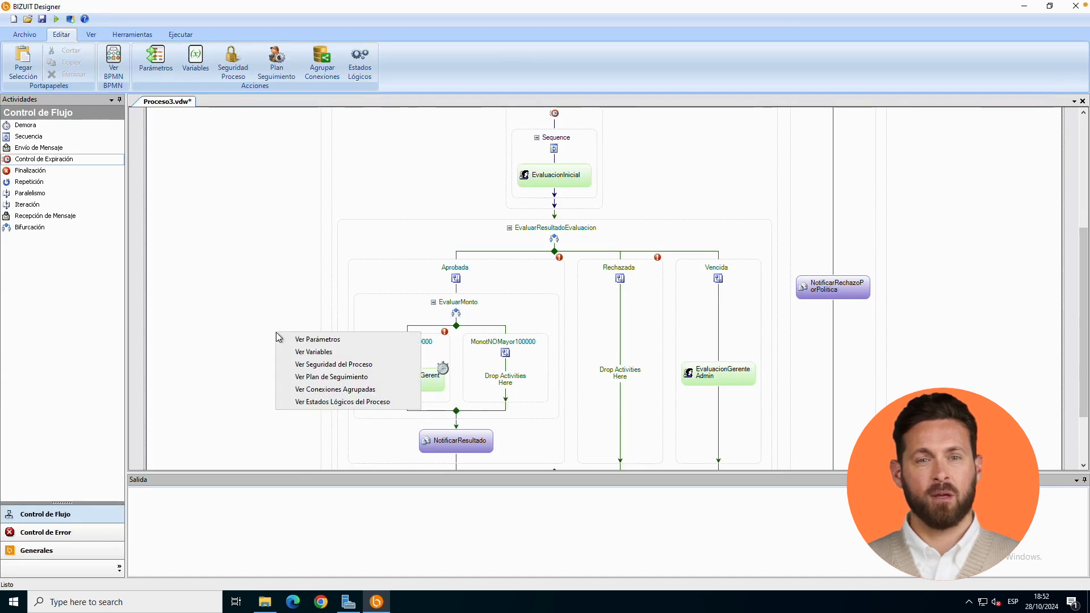
pyautogui.click(305, 352)
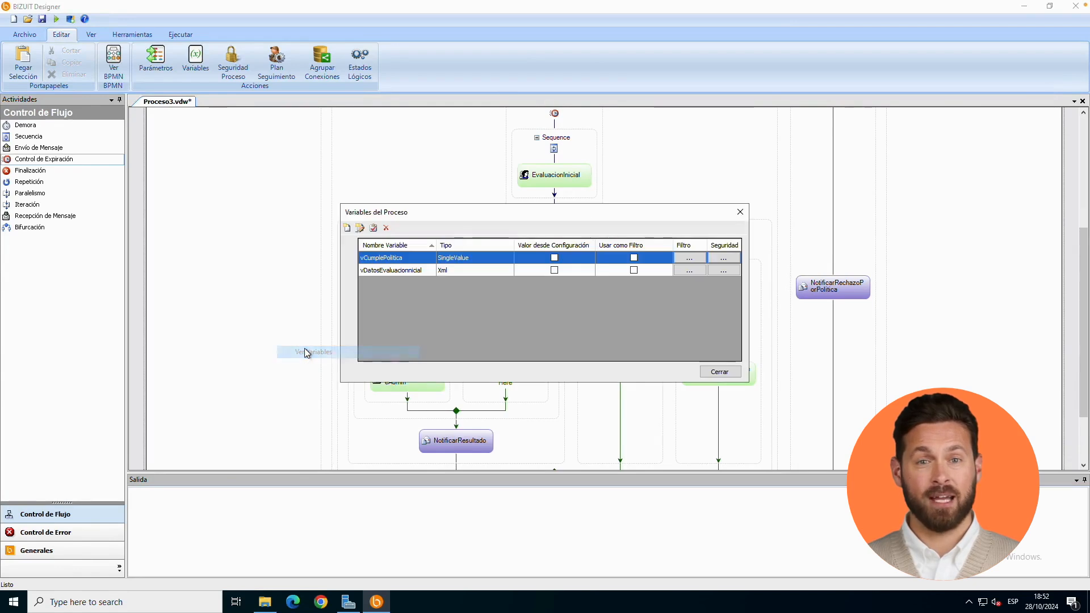
pyautogui.click(347, 228)
pyautogui.write('vDatosAu')
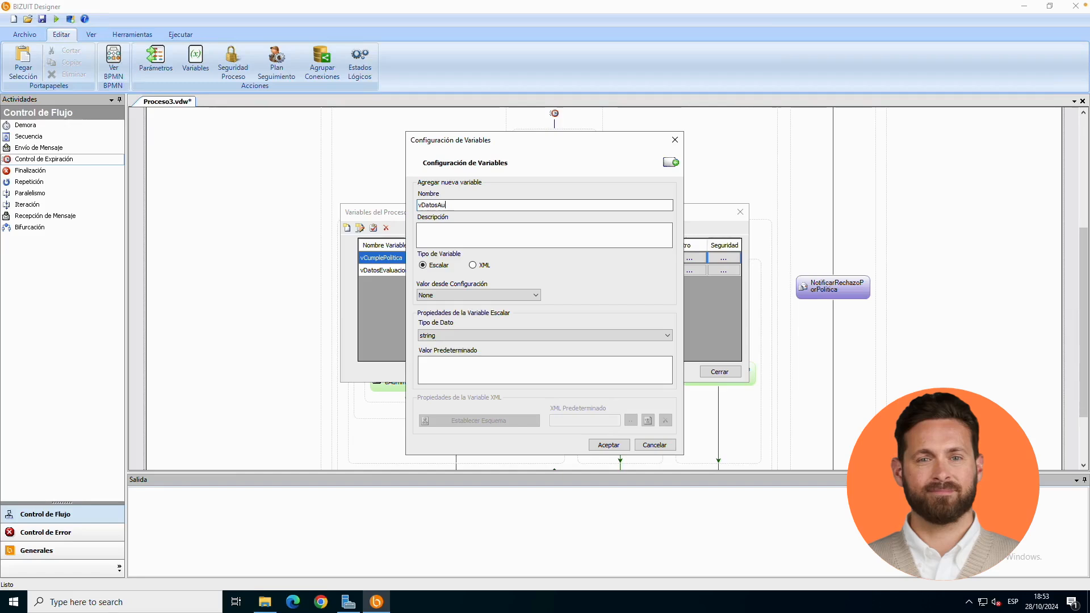
pyautogui.write('toriza')
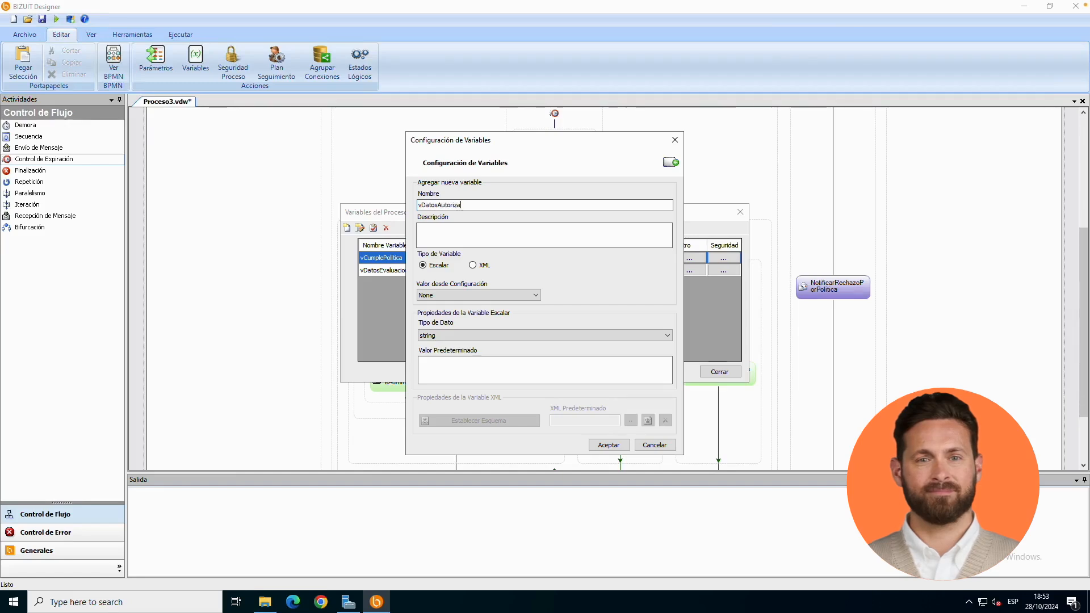
pyautogui.write('cionGteAdmin')
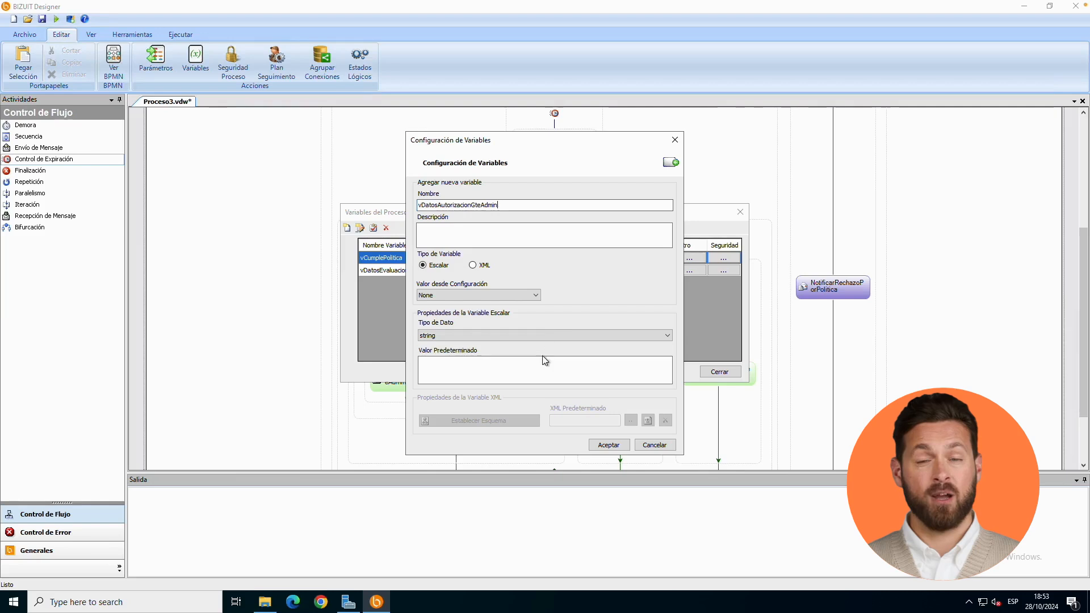
pyautogui.click(480, 265)
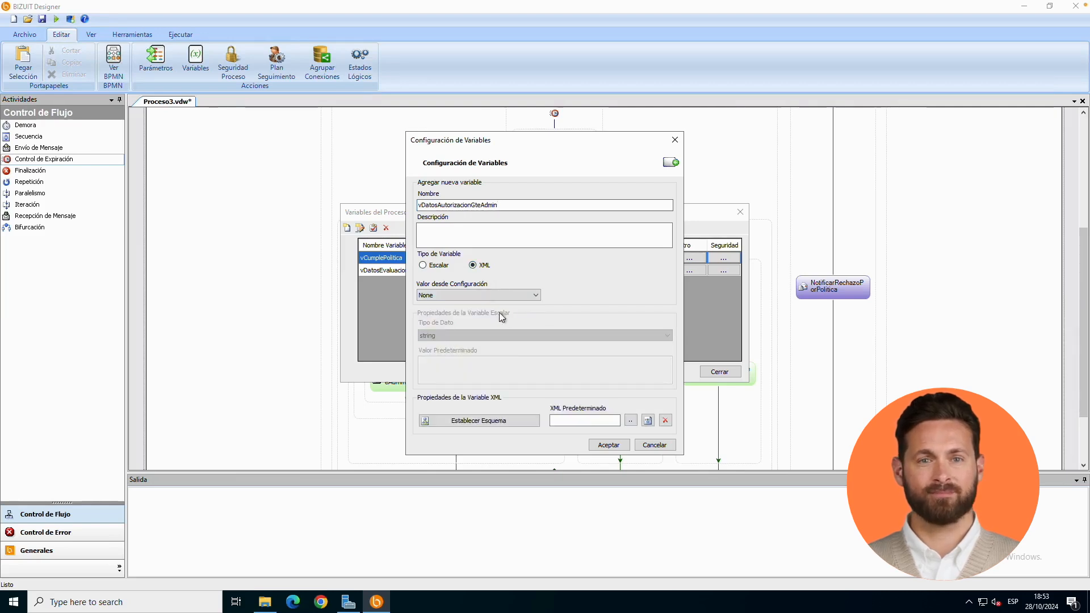
# Create the XML variable's schema with a root element named DatosAutGerente
pyautogui.click(486, 423)
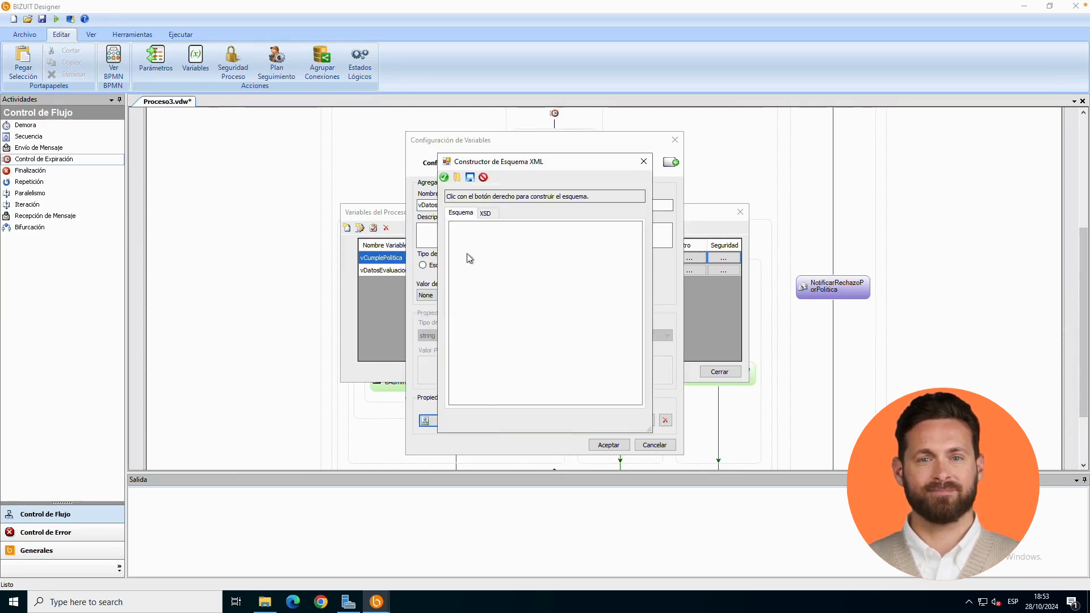
pyautogui.rightClick(466, 241)
pyautogui.click(491, 244)
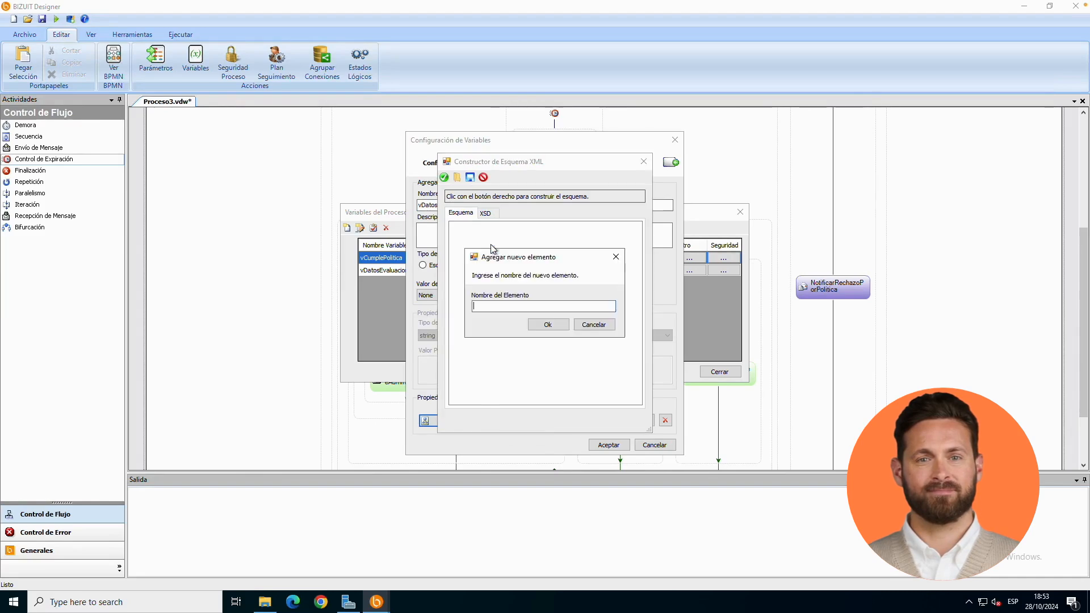
pyautogui.write('Da')
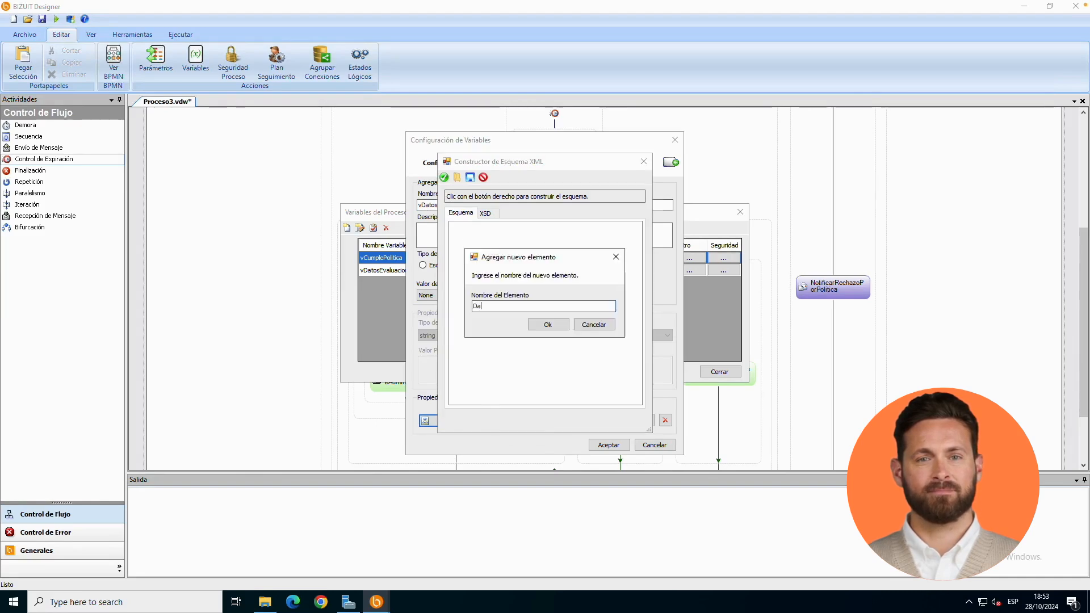
pyautogui.write('tosA')
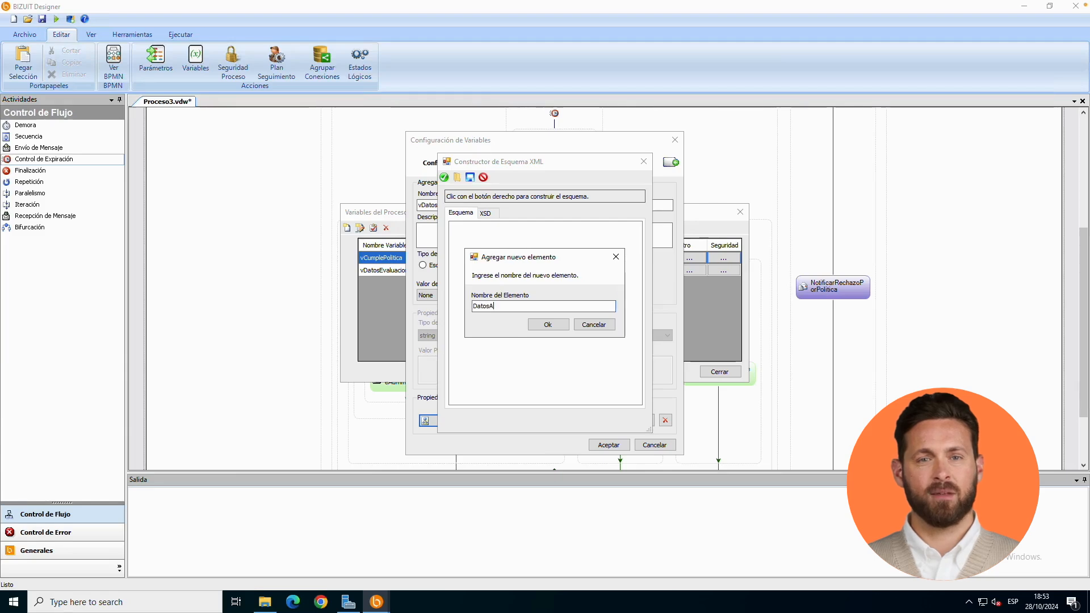
pyautogui.write('utG')
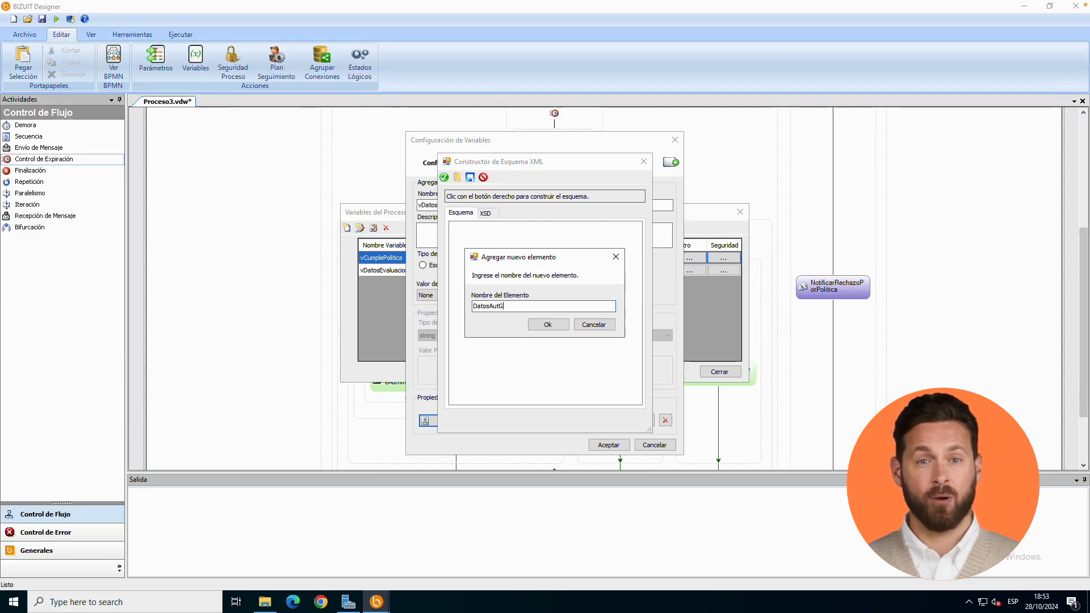
pyautogui.write('erente')
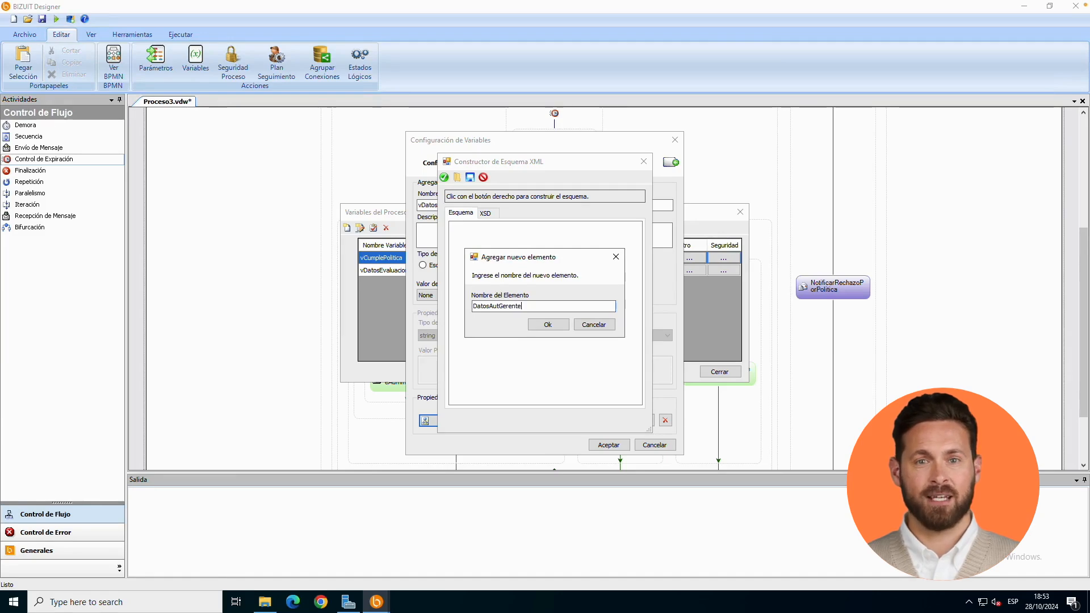
pyautogui.click(549, 325)
# Add a child element named Resultado with data type int under the DatosAutGerente root
pyautogui.click(468, 230)
pyautogui.rightClick(468, 231)
pyautogui.click(491, 239)
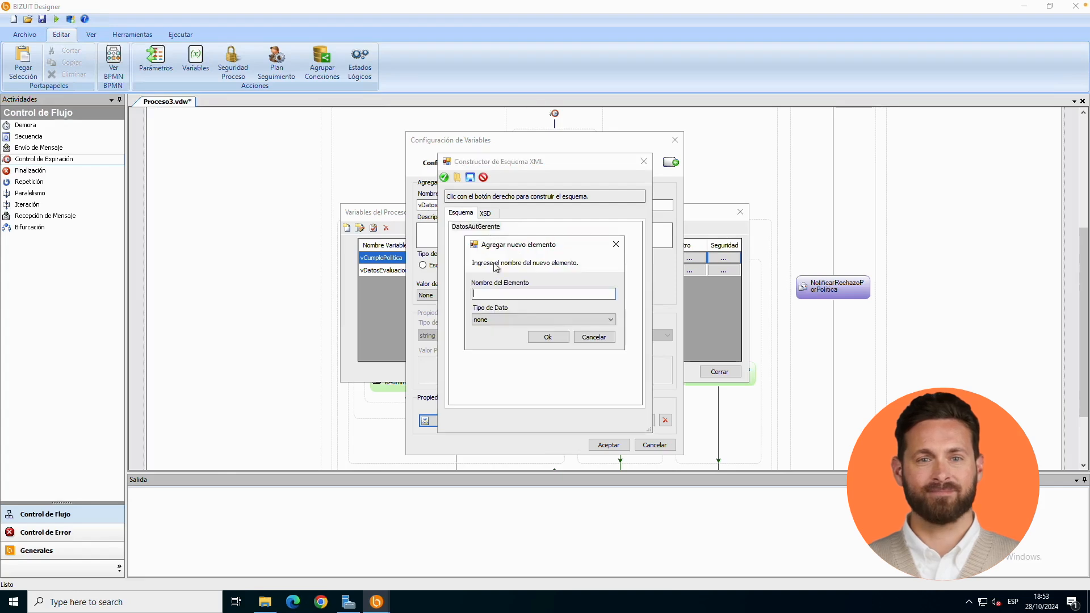
pyautogui.write('R')
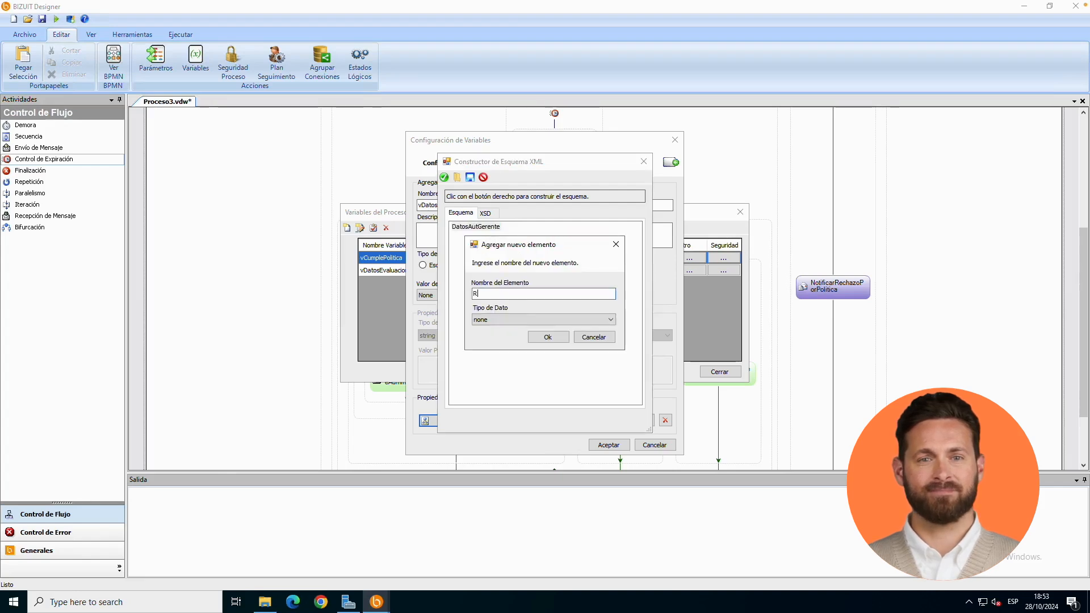
pyautogui.write('esultado')
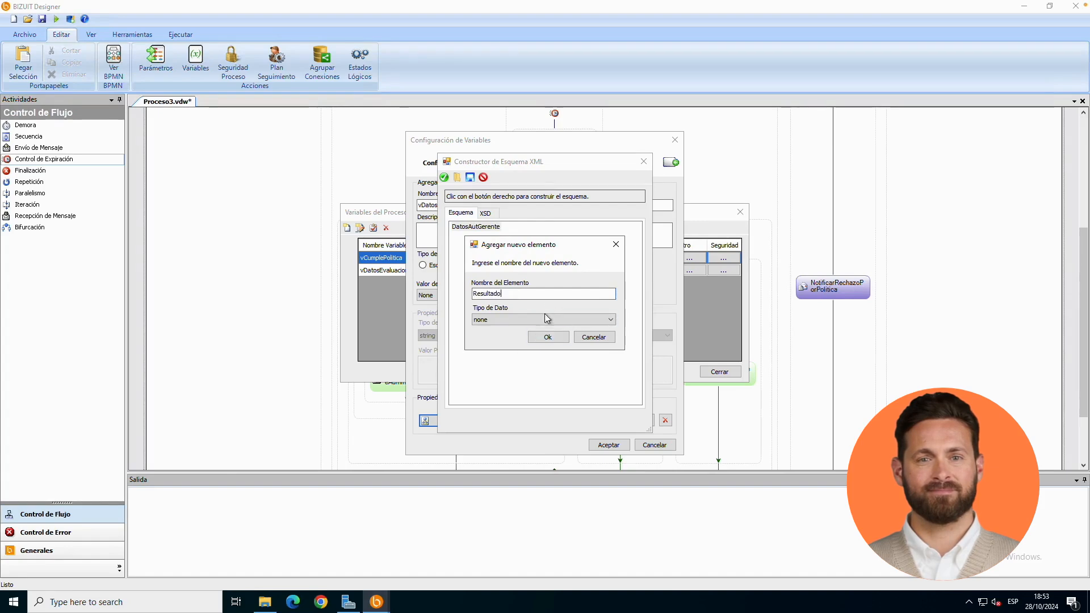
pyautogui.click(544, 319)
pyautogui.click(523, 353)
pyautogui.click(545, 339)
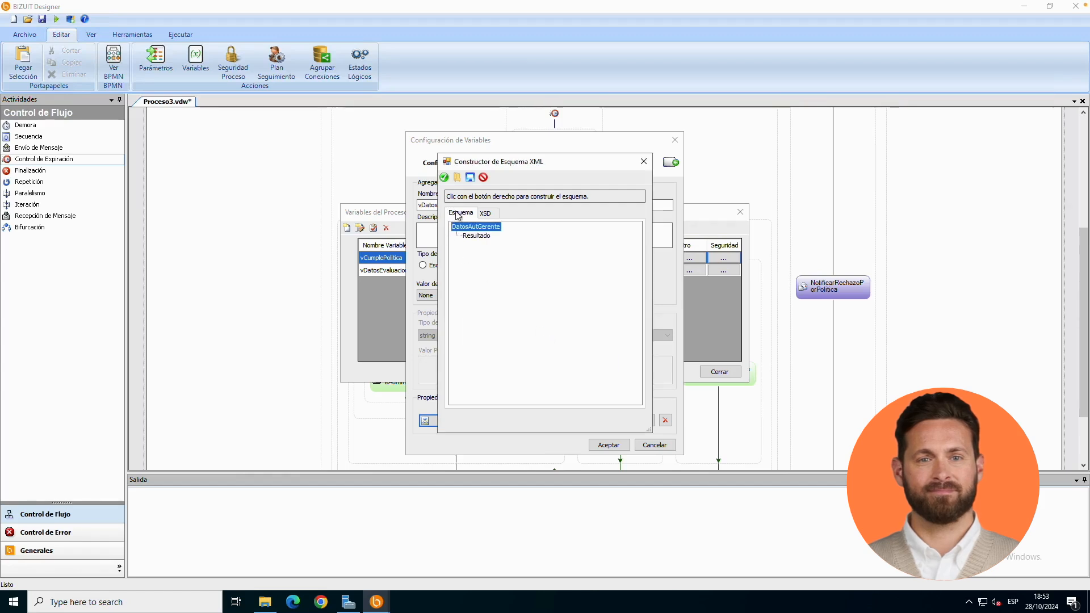
# Add a child element named Nota with data type string under the DatosAutGerente root
pyautogui.rightClick(488, 230)
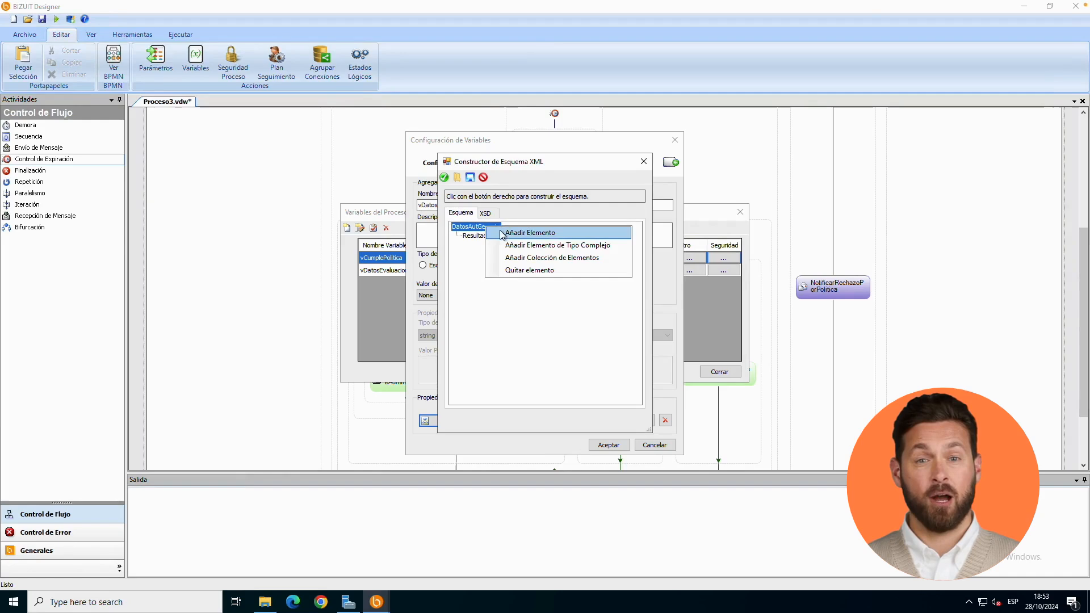
pyautogui.click(502, 234)
pyautogui.write('Nota')
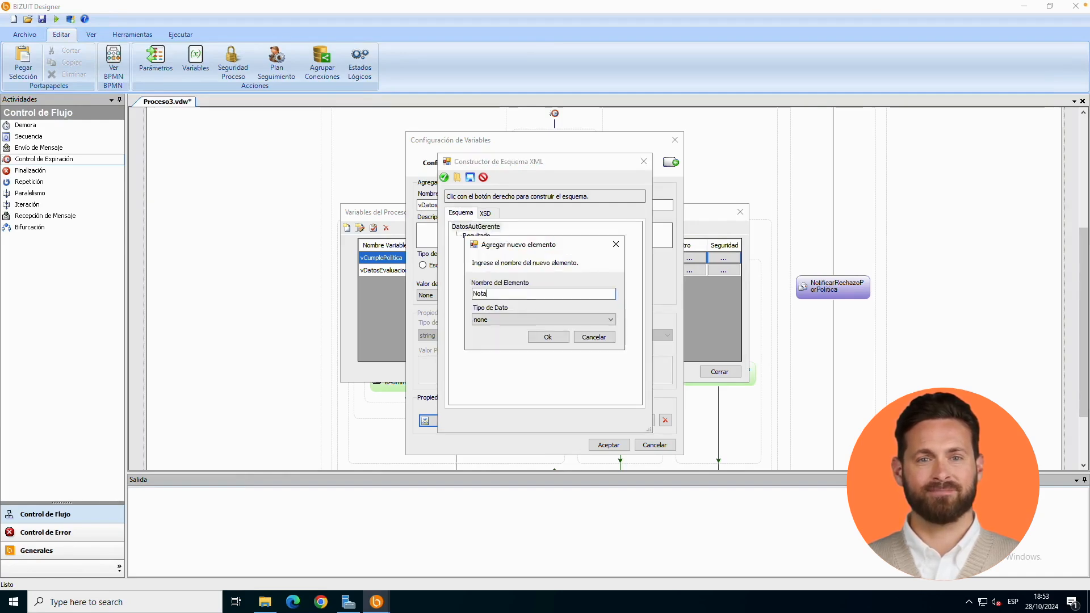
pyautogui.click(543, 319)
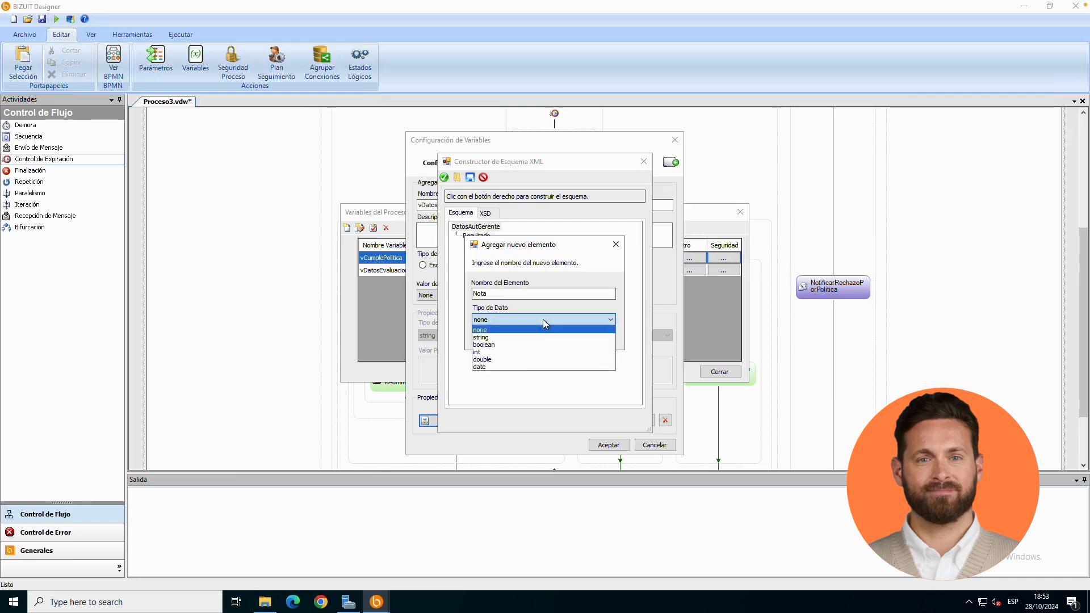
pyautogui.click(535, 338)
pyautogui.click(555, 335)
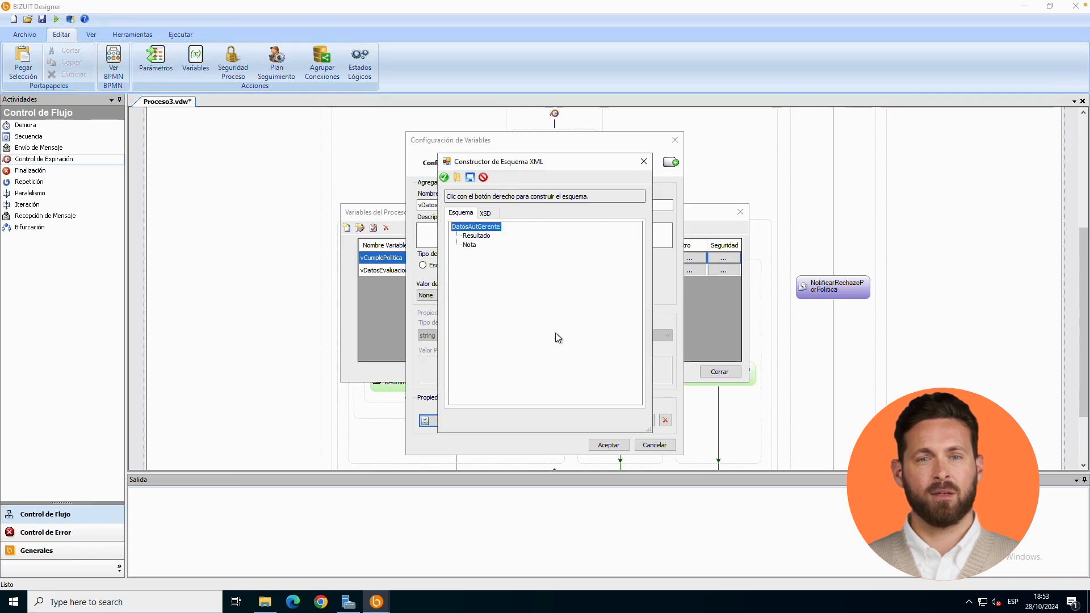
# Accept the DatosAutGerente schema, save the XML variable and close the process variables list
pyautogui.click(444, 177)
pyautogui.click(604, 445)
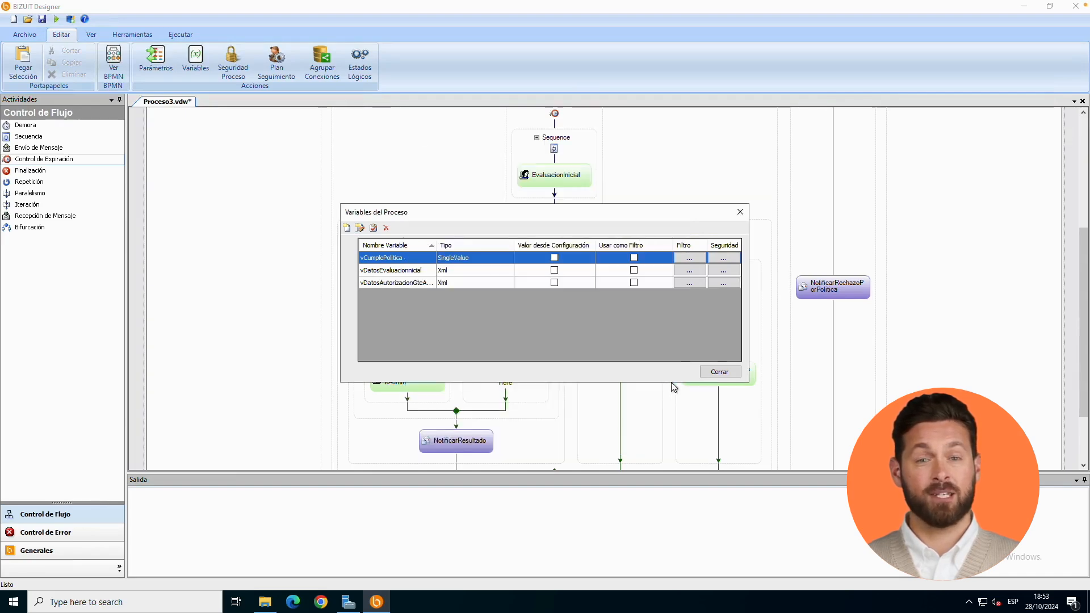
pyautogui.click(720, 372)
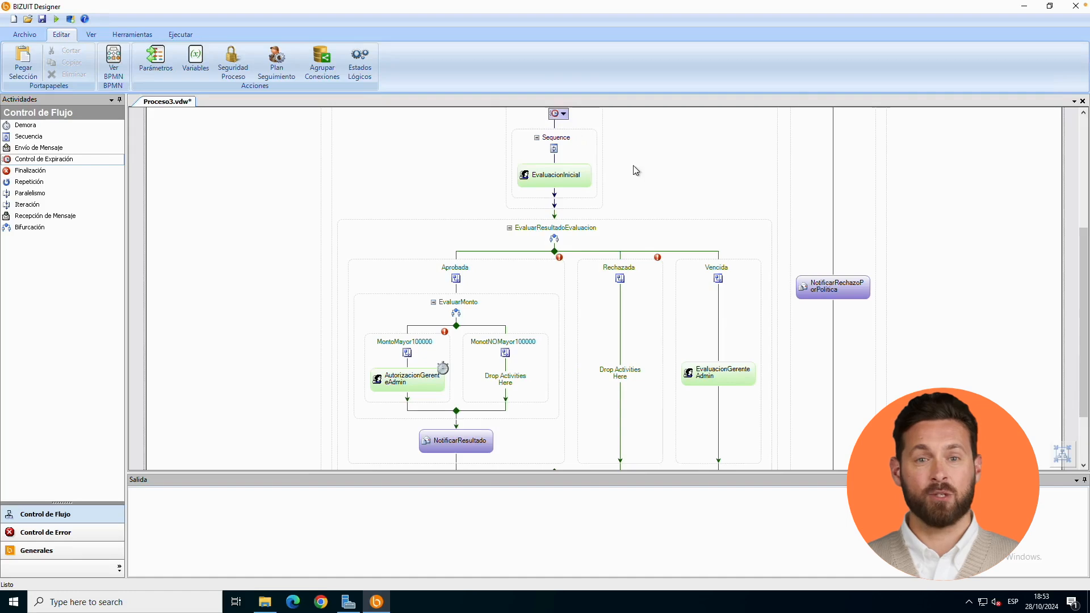
# Add a scalar process variable named vVencida with data type int, save it and close the variables list
pyautogui.scroll(3, 492, 178)
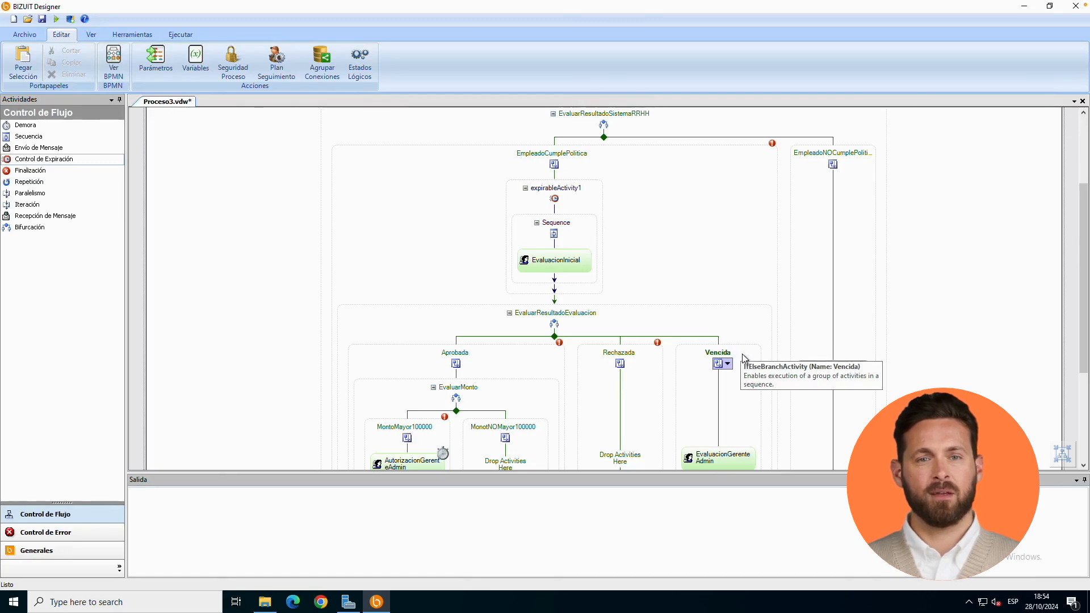
pyautogui.rightClick(197, 272)
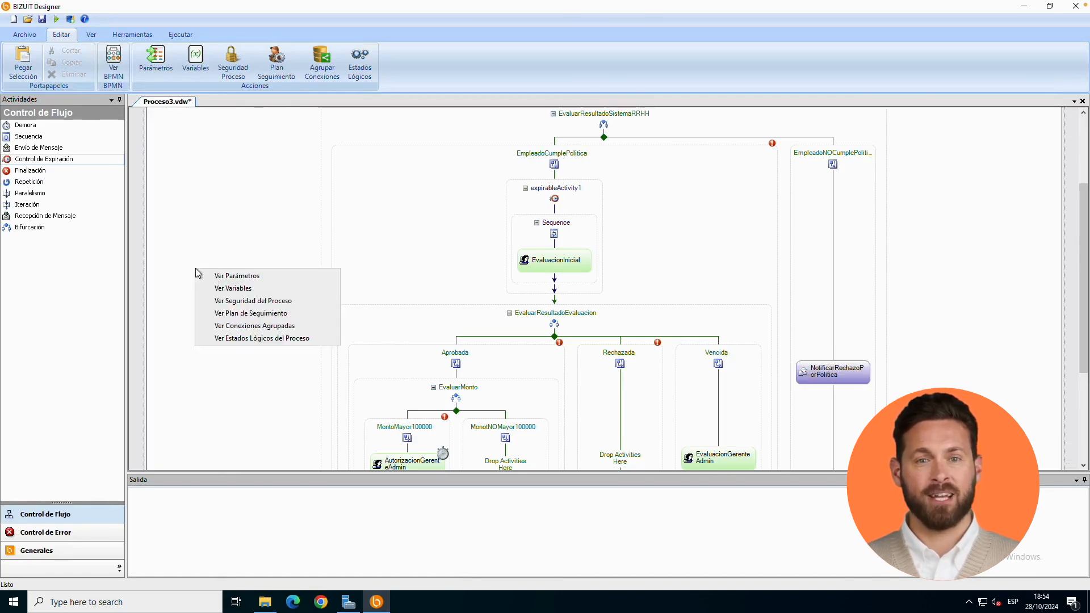
pyautogui.click(222, 288)
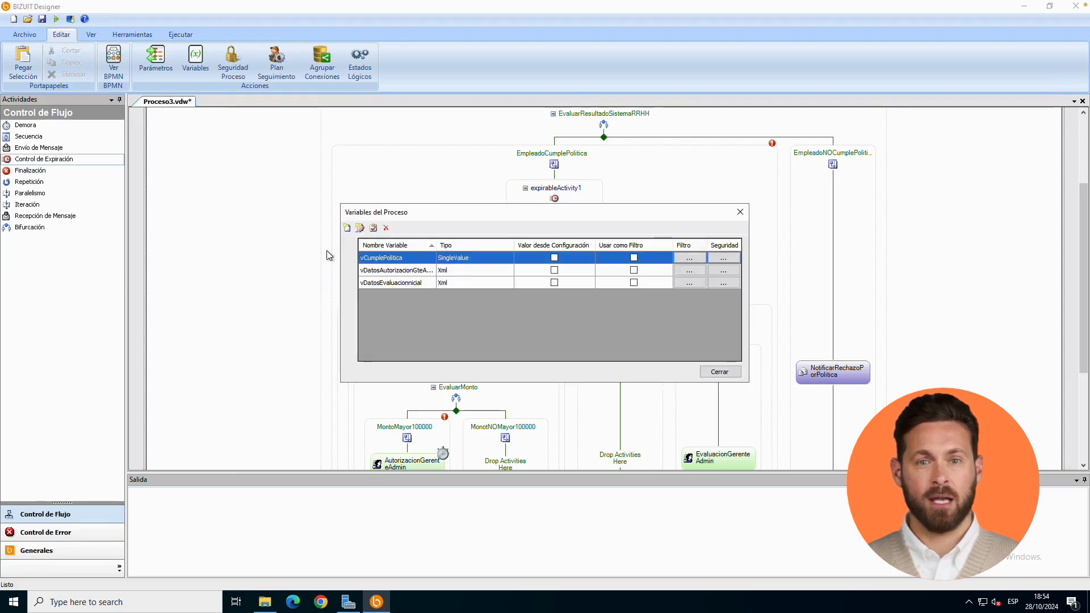
pyautogui.click(346, 229)
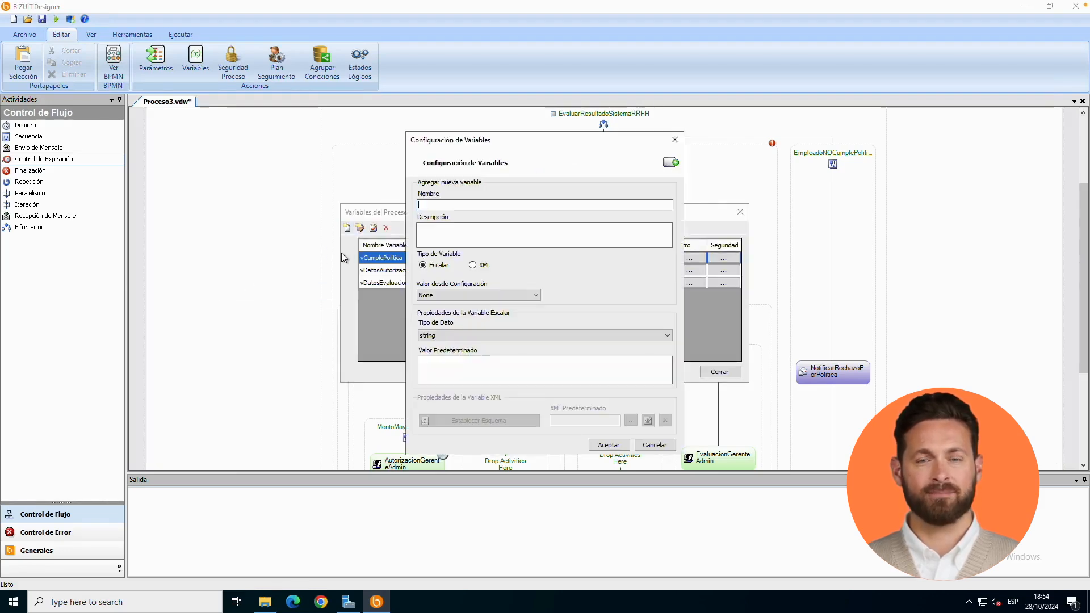
pyautogui.write('vV')
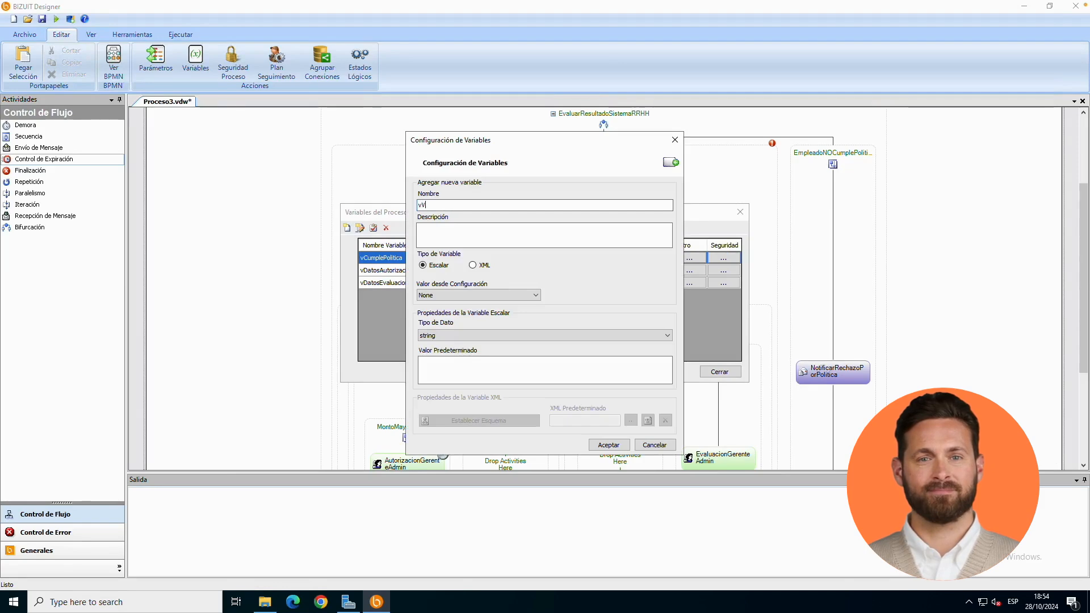
pyautogui.write('encida')
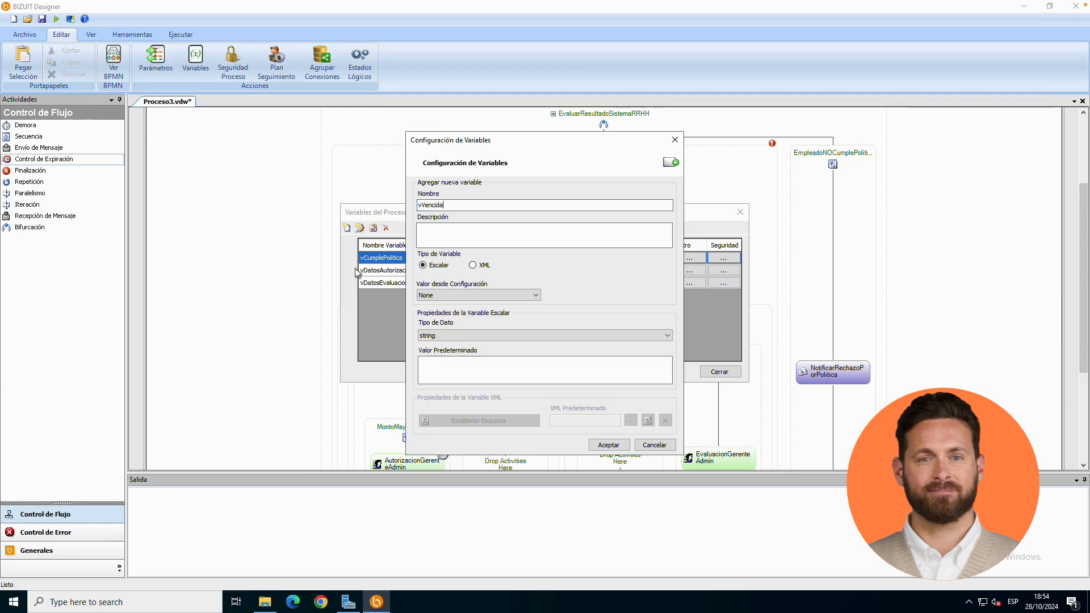
pyautogui.click(445, 338)
pyautogui.click(447, 356)
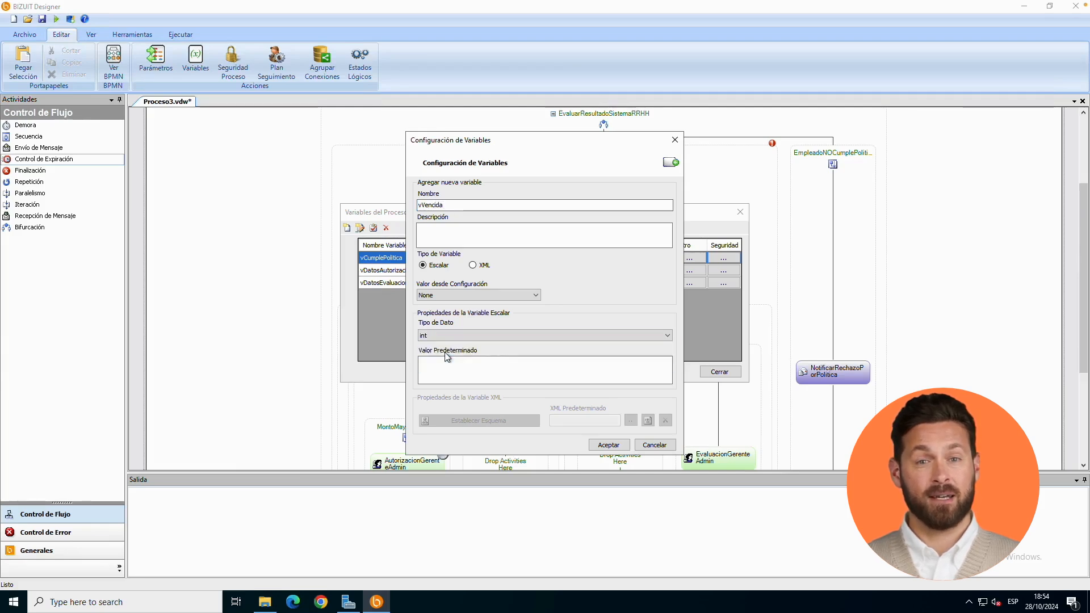
pyautogui.click(606, 446)
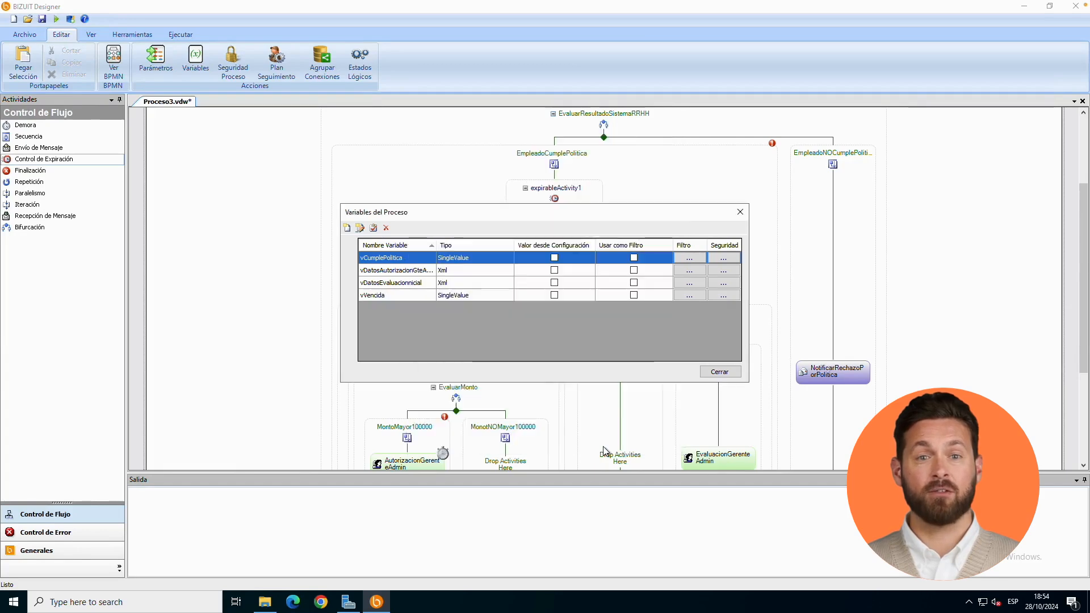
pyautogui.click(719, 372)
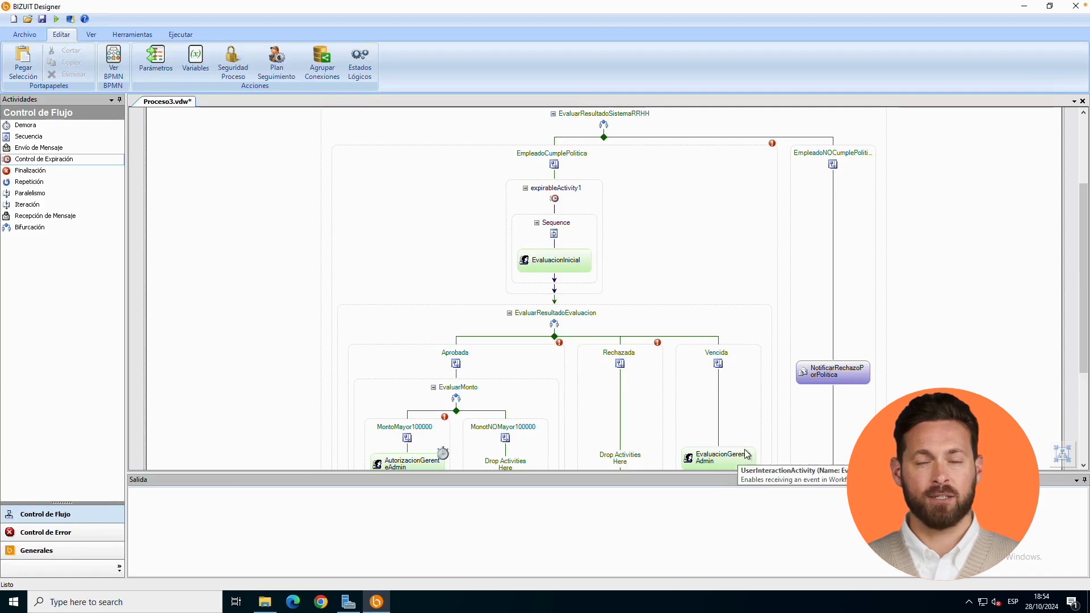
pyautogui.moveTo(1080, 308); pyautogui.dragTo(1082, 343)
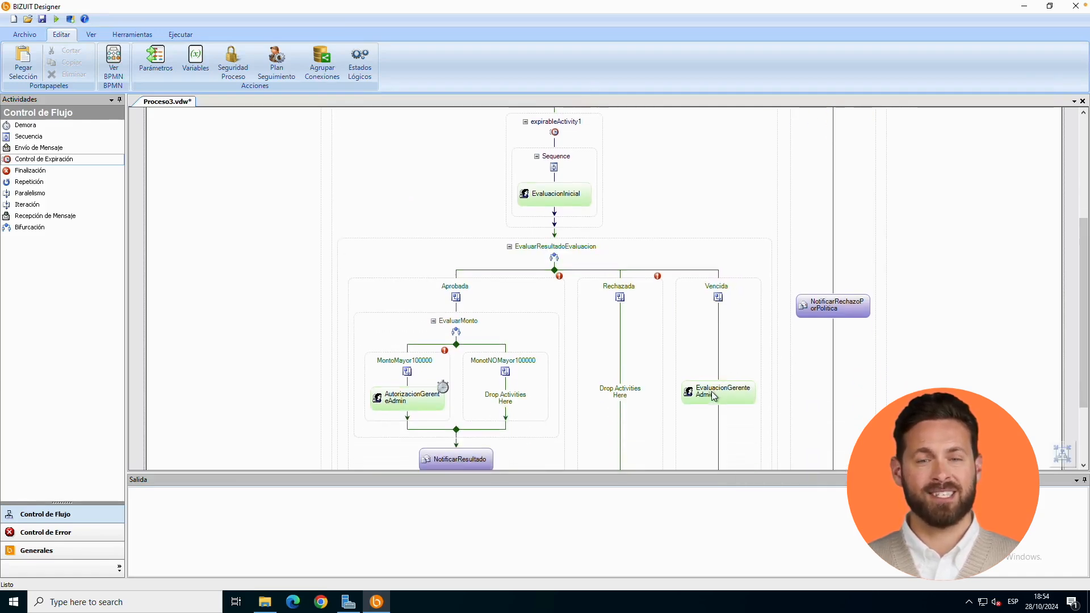